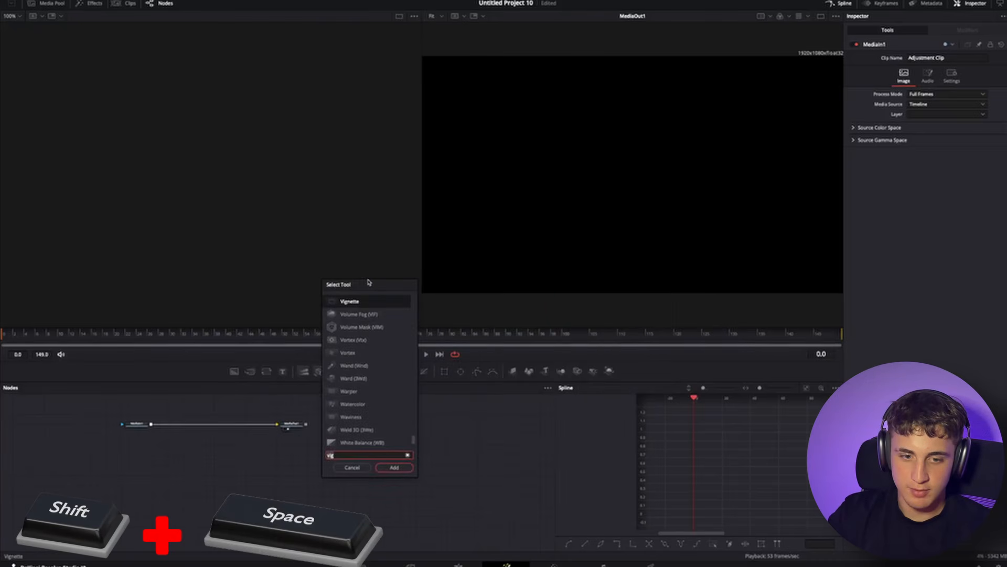
- Add an Image Plane 3D node and view it in the left viewer
type("image plan")
key("Return")
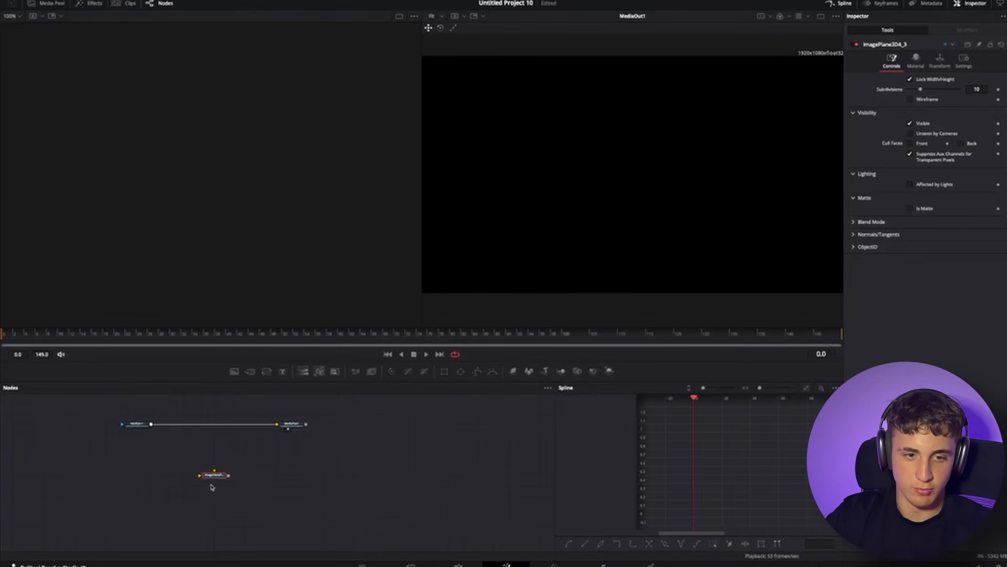
scroll(212, 487, "up", 5)
key("1")
left_click_drag(296, 160, 330, 178)
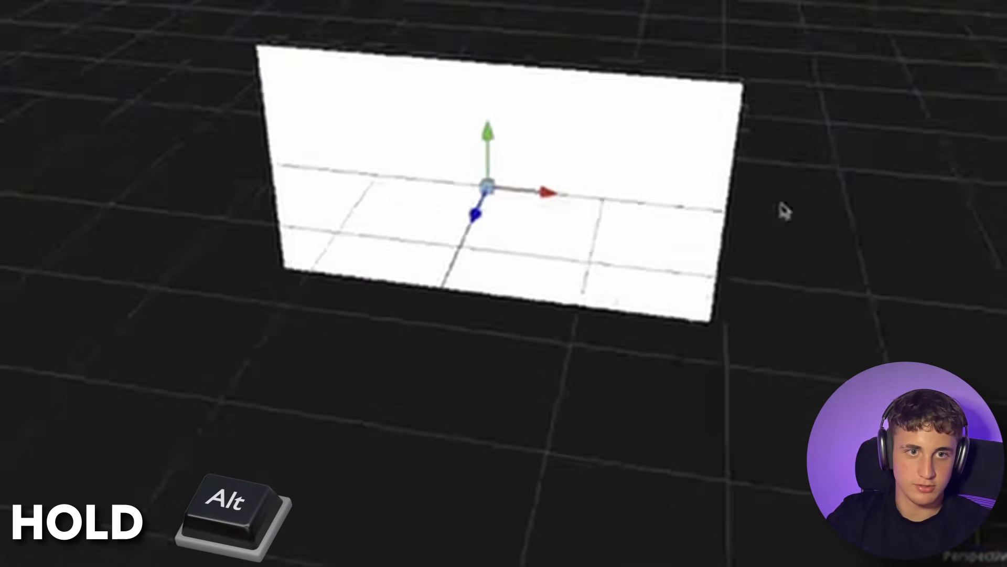
left_click_drag(784, 211, 688, 170)
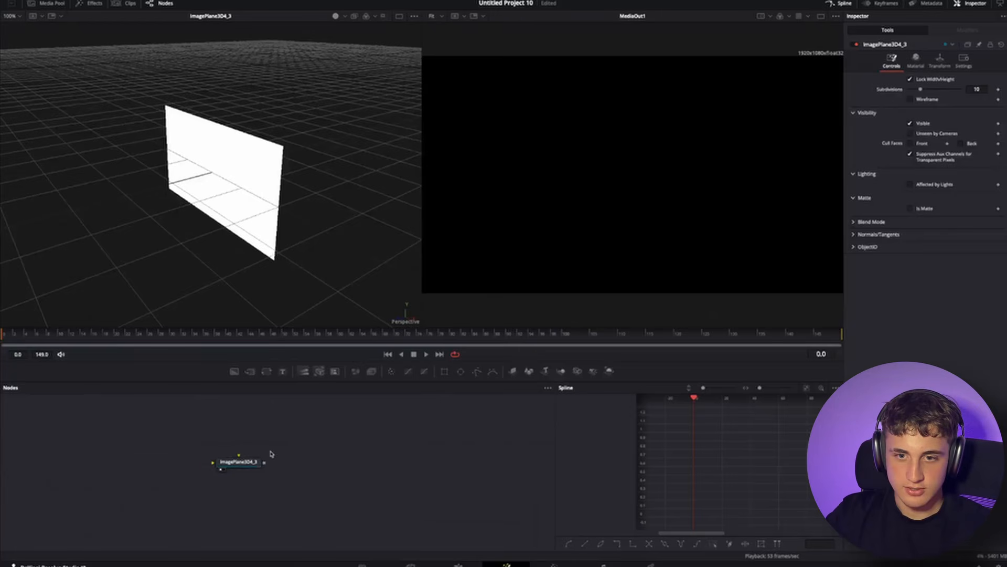
- Add a Background node and connect it into the image plane's input
left_click(234, 373)
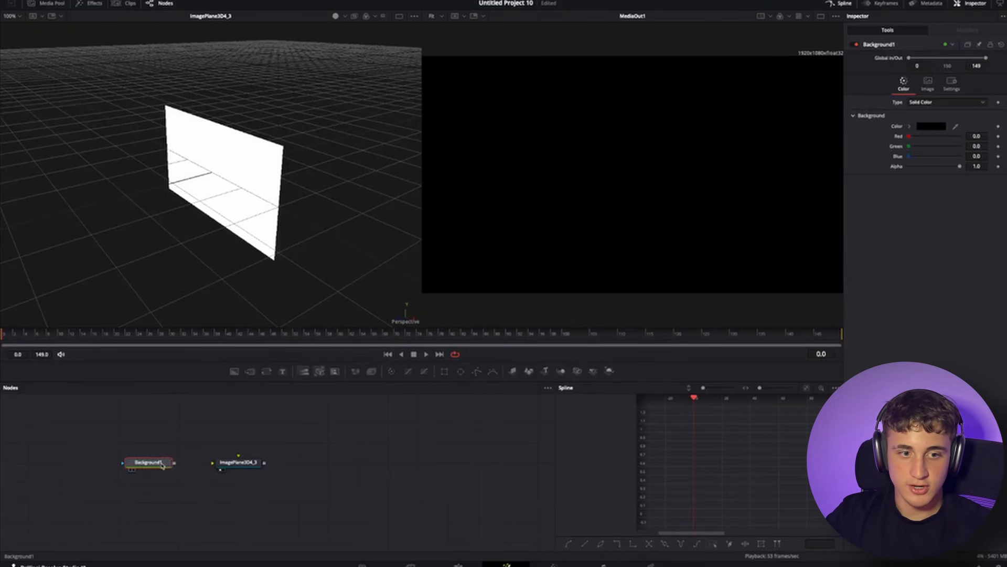
left_click_drag(144, 462, 175, 471)
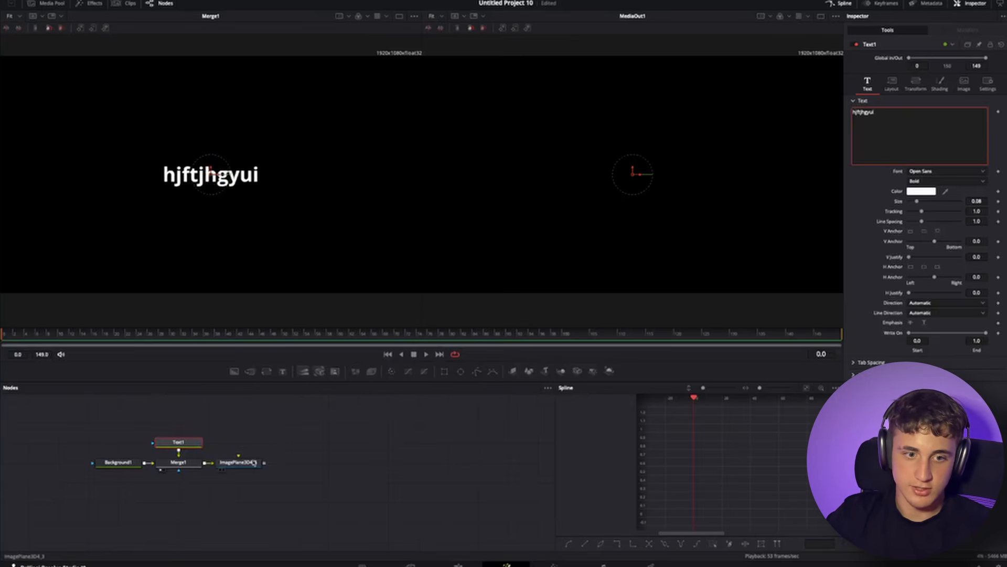
- View the text image plane in the left viewer and orbit around it in 3D
left_click(254, 463)
key("1")
left_click_drag(275, 234, 83, 143)
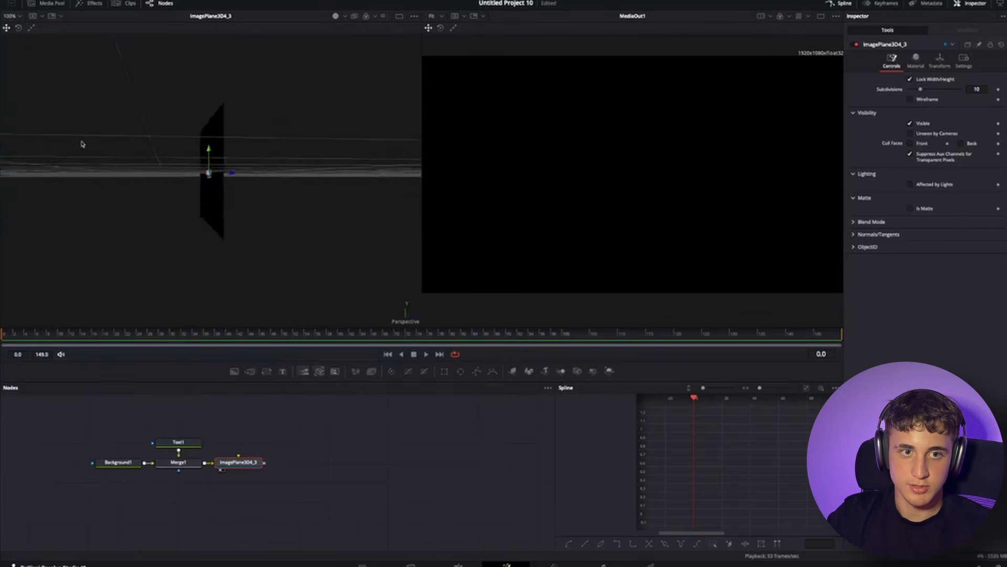
left_click_drag(262, 204, 195, 133)
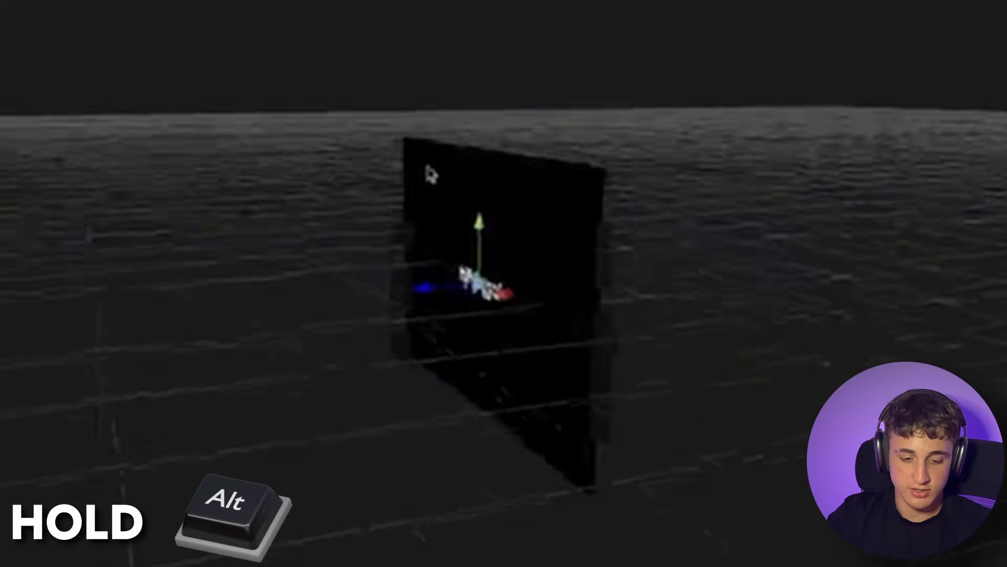
left_click_drag(427, 167, 588, 198)
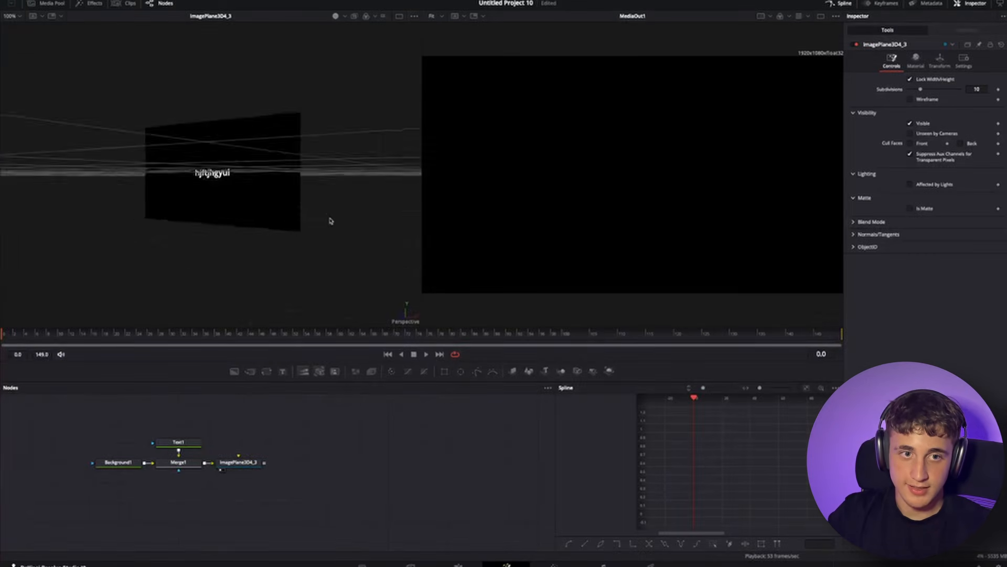
left_click_drag(329, 217, 300, 237)
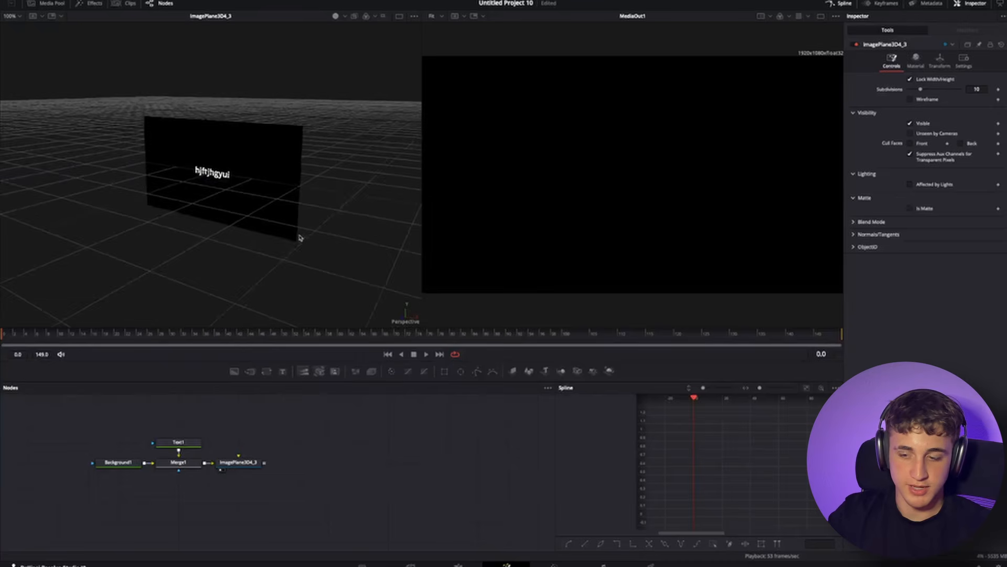
- Add a second Image Plane 3D node and view it in the left viewer
key("shift+space")
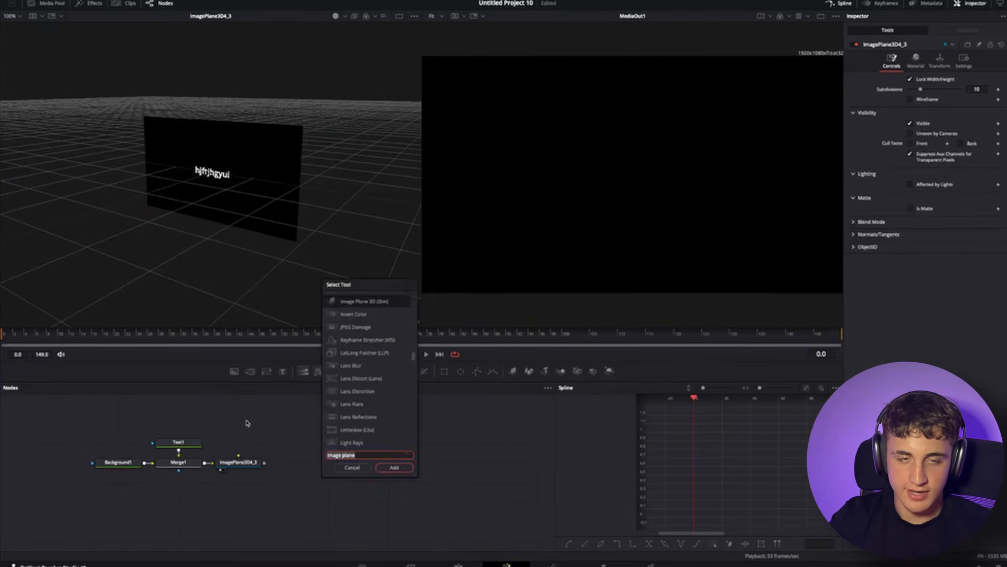
type("image")
key("Return")
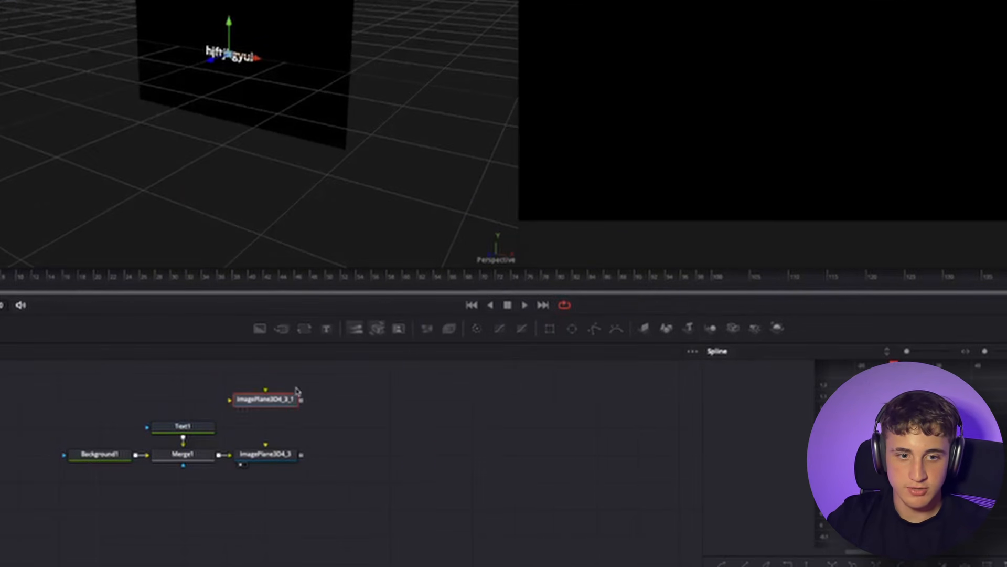
left_click_drag(260, 329, 200, 371)
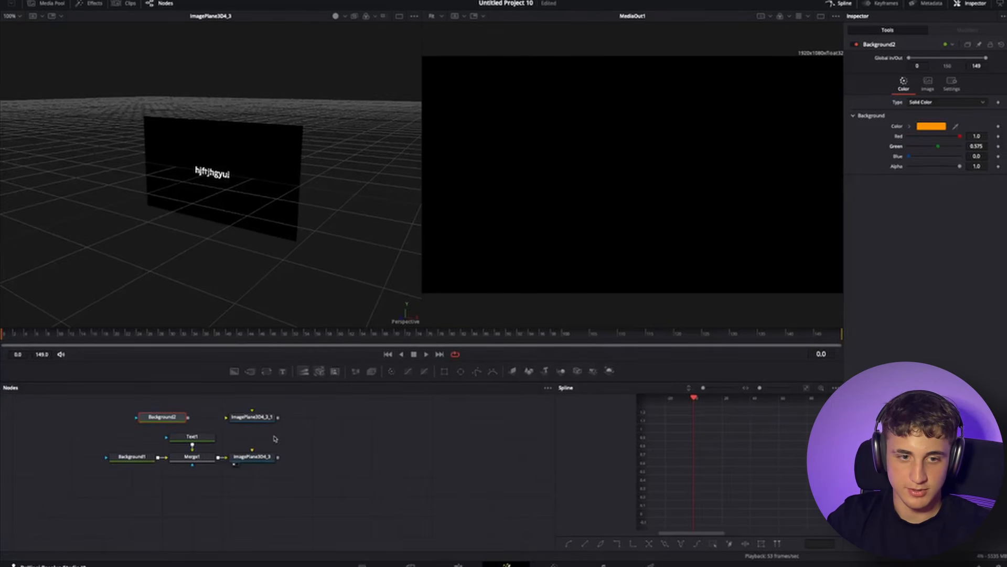
left_click(252, 416)
key("1")
mouse_move(285, 257)
left_mouse_down()
mouse_move(231, 249)
mouse_move(264, 255)
mouse_move(373, 221)
mouse_move(274, 267)
left_mouse_up()
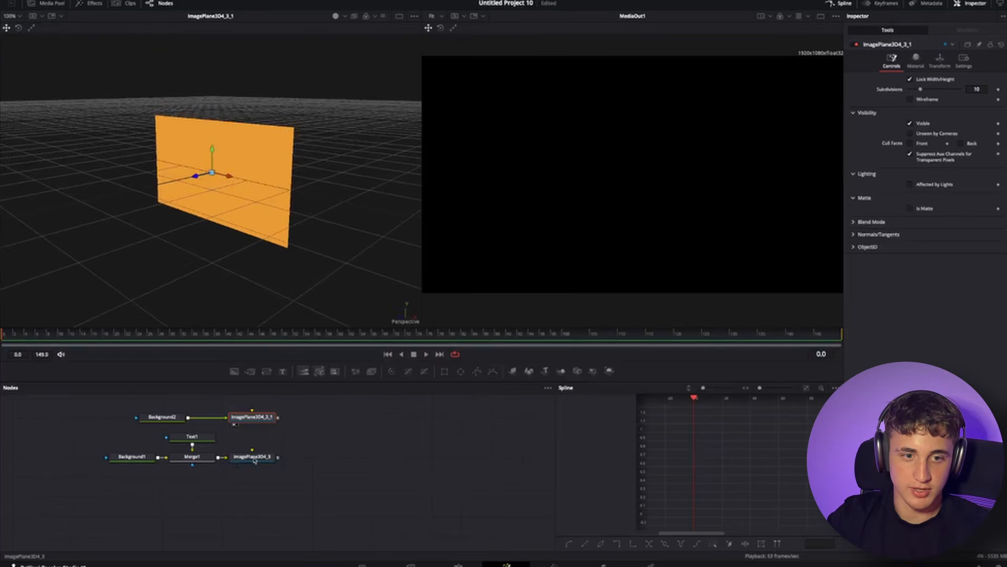
- Combine both image planes in a Merge 3D node and view the merge in the left viewer
left_click(259, 455)
key("1")
left_click(262, 423)
key("1")
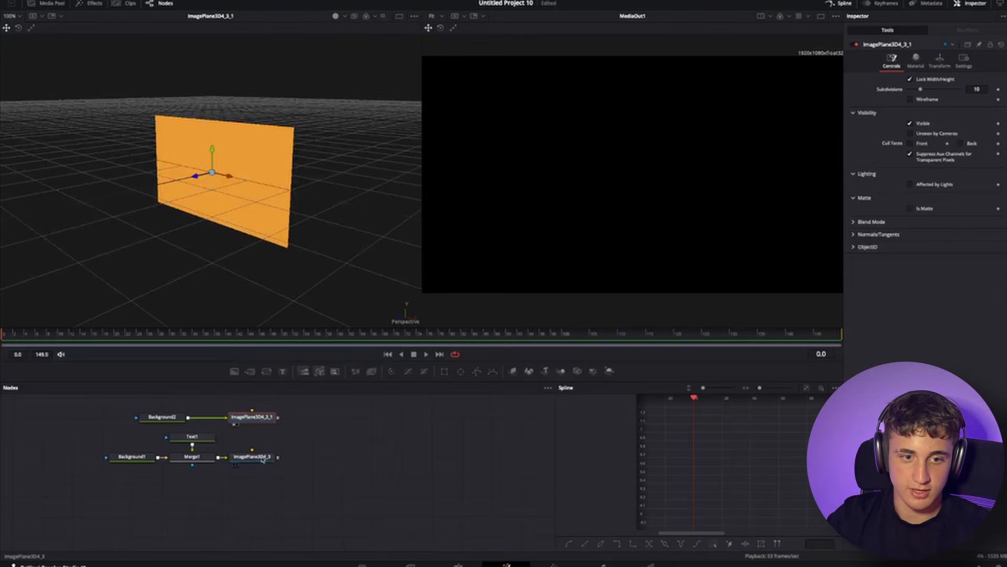
left_click_drag(277, 457, 278, 417)
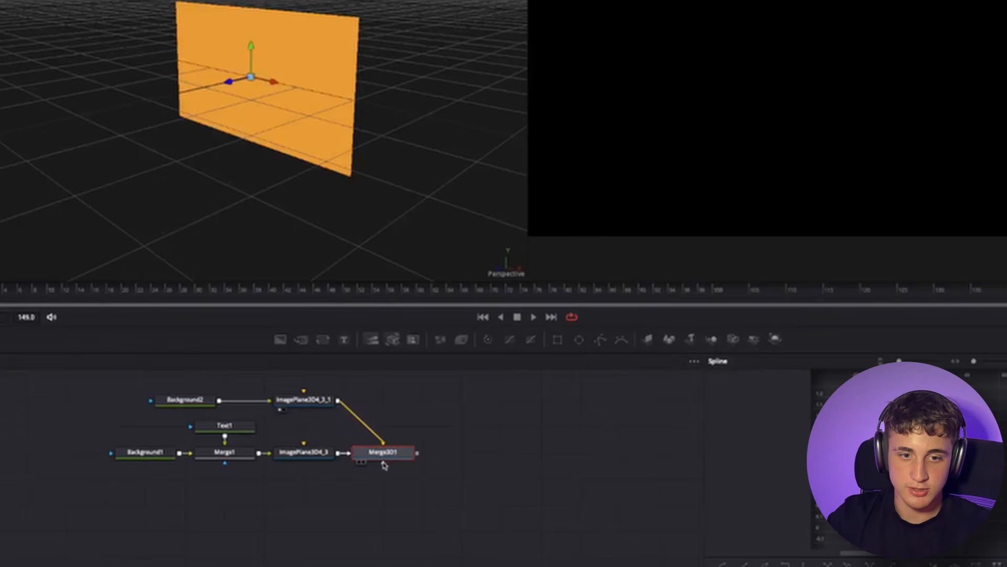
key("shift+space")
type("merge")
key("Down")
key("Return")
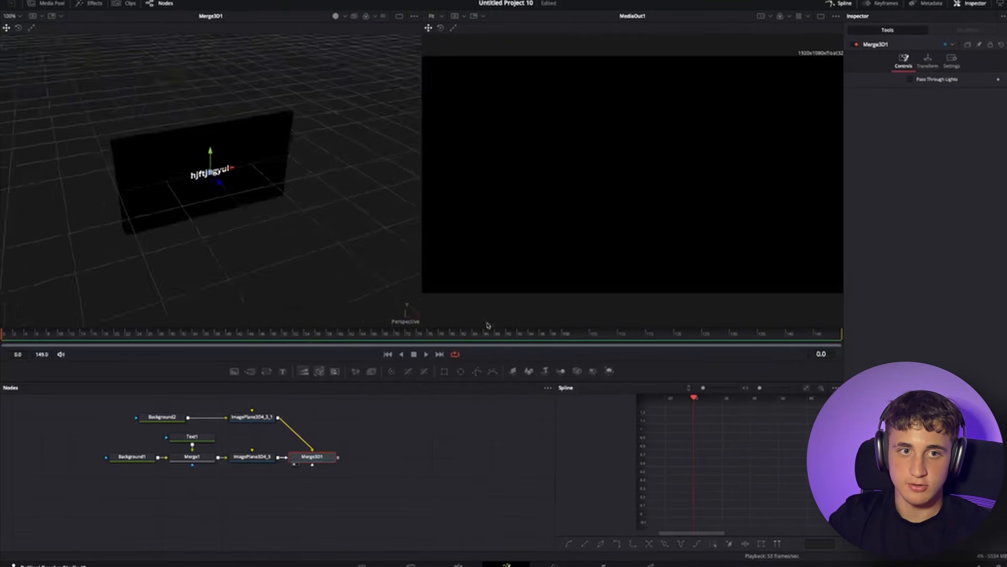
- Raise the orange image plane above the text plane by changing its Y translation
left_click(255, 417)
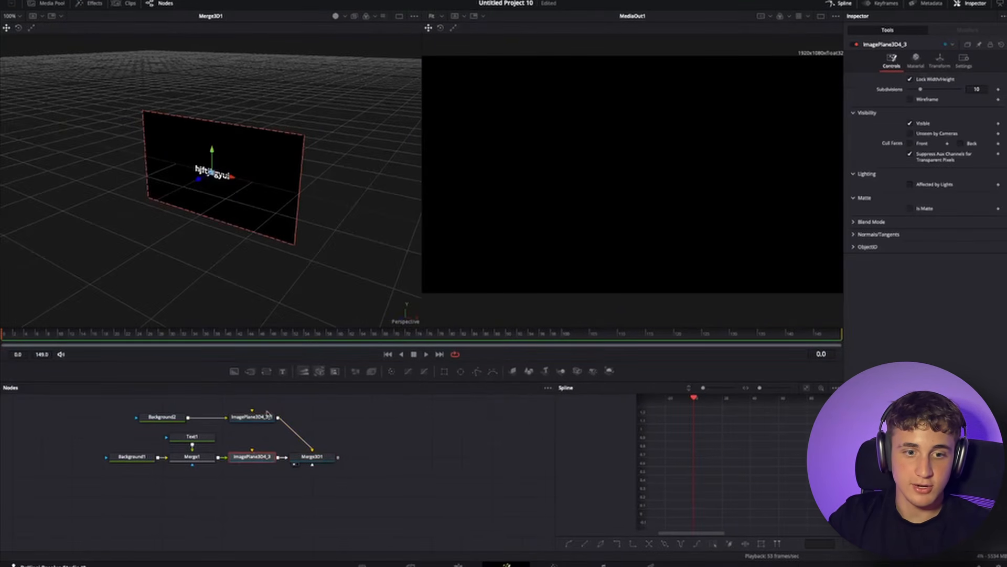
left_click(267, 415)
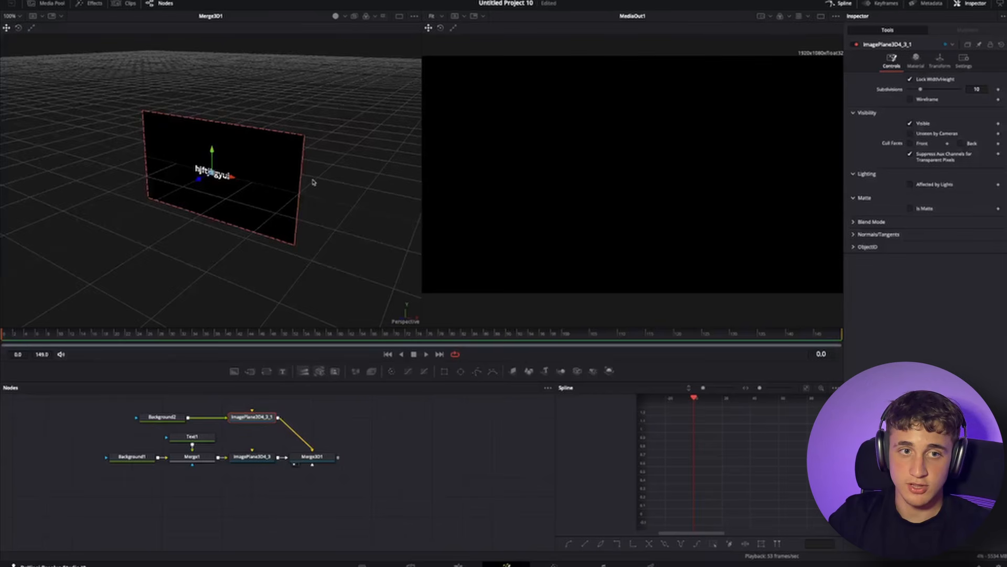
left_click_drag(199, 179, 98, 229)
key("ctrl+z")
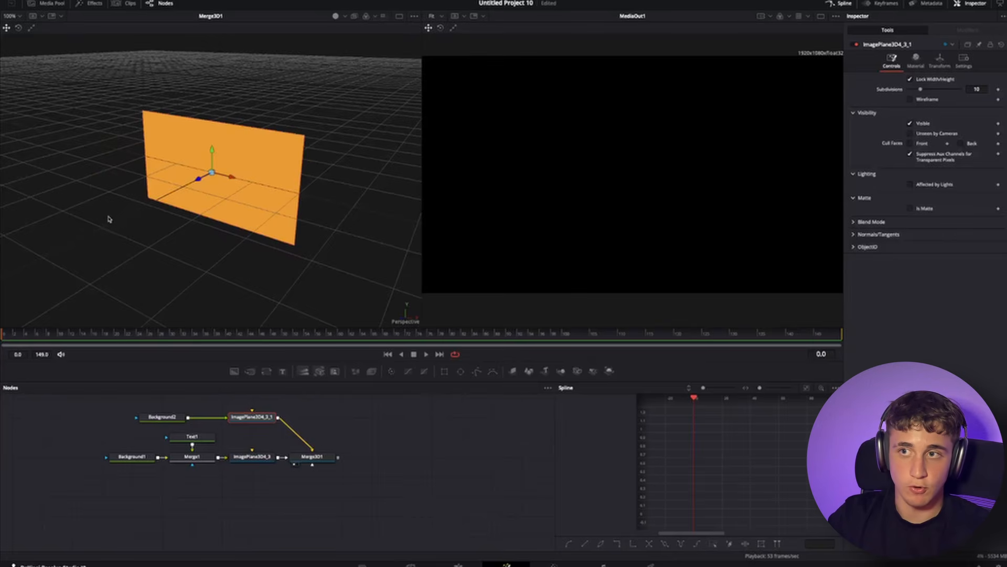
left_click(940, 60)
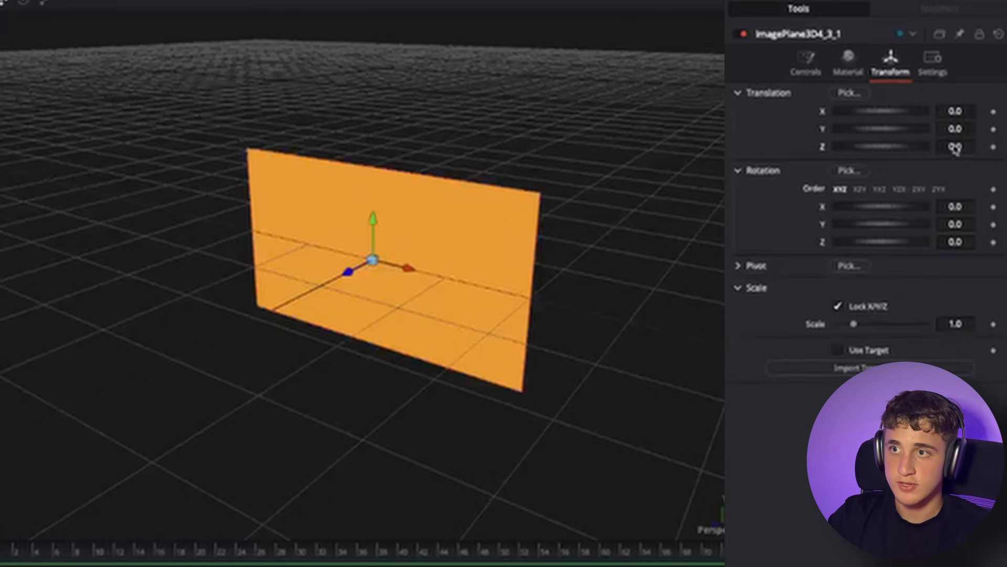
left_click_drag(955, 149, 971, 113)
key("ctrl+z")
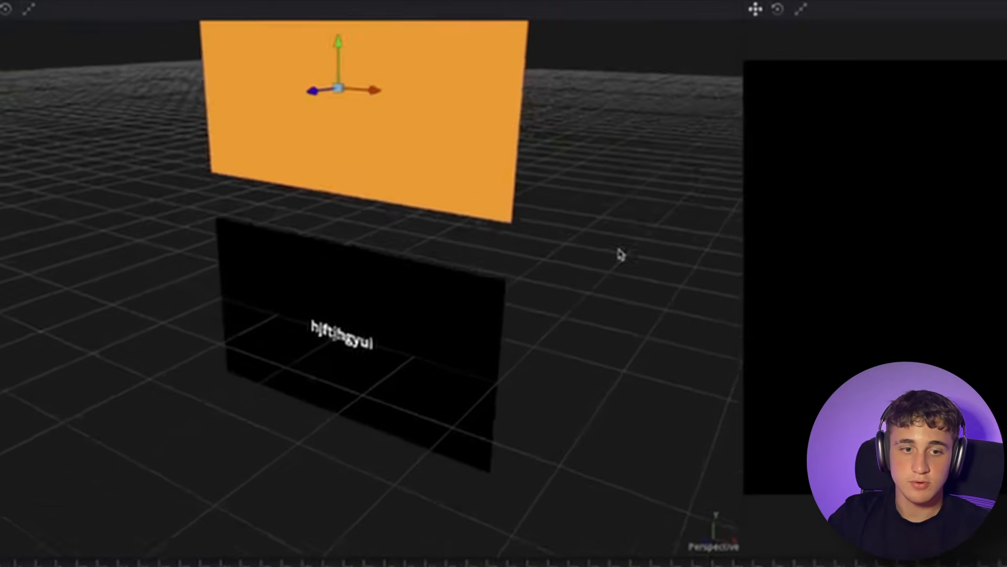
- Orbit and zoom the 3D view to examine both planes
left_click_drag(619, 254, 567, 278)
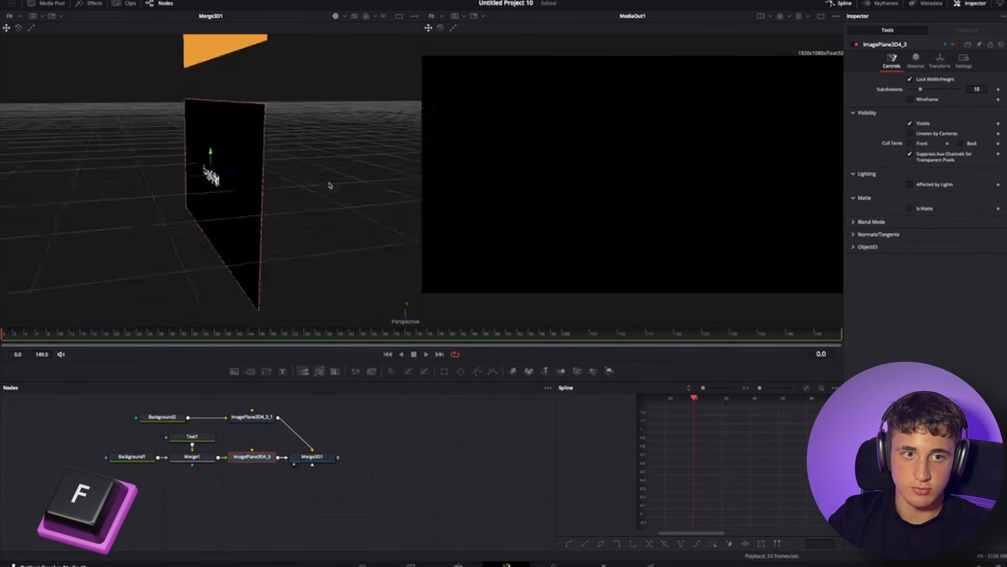
left_click_drag(329, 185, 203, 185)
scroll(203, 185, "down", 4)
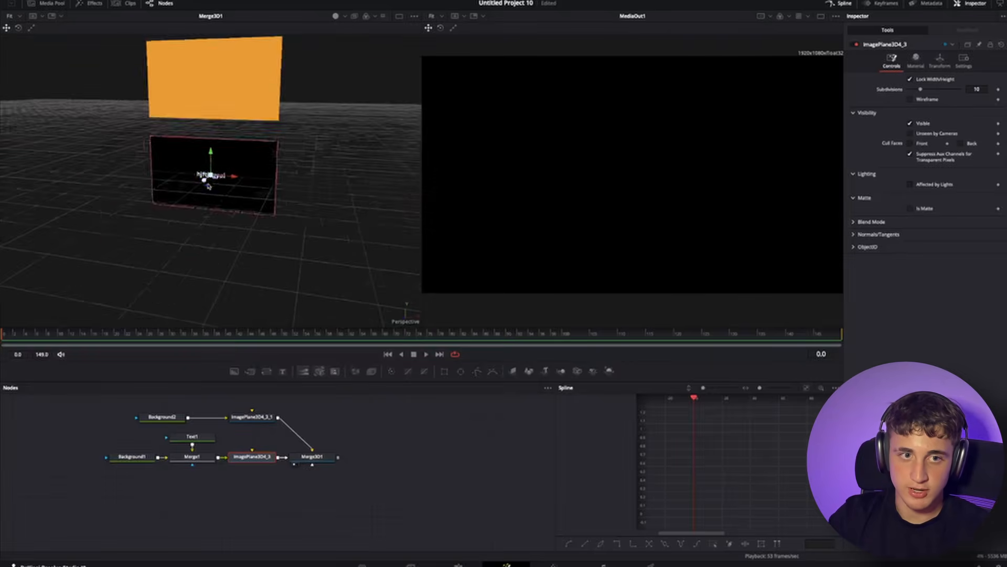
scroll(208, 186, "up", 5)
scroll(208, 185, "down", 8)
scroll(207, 181, "up", 10)
scroll(206, 175, "down", 8)
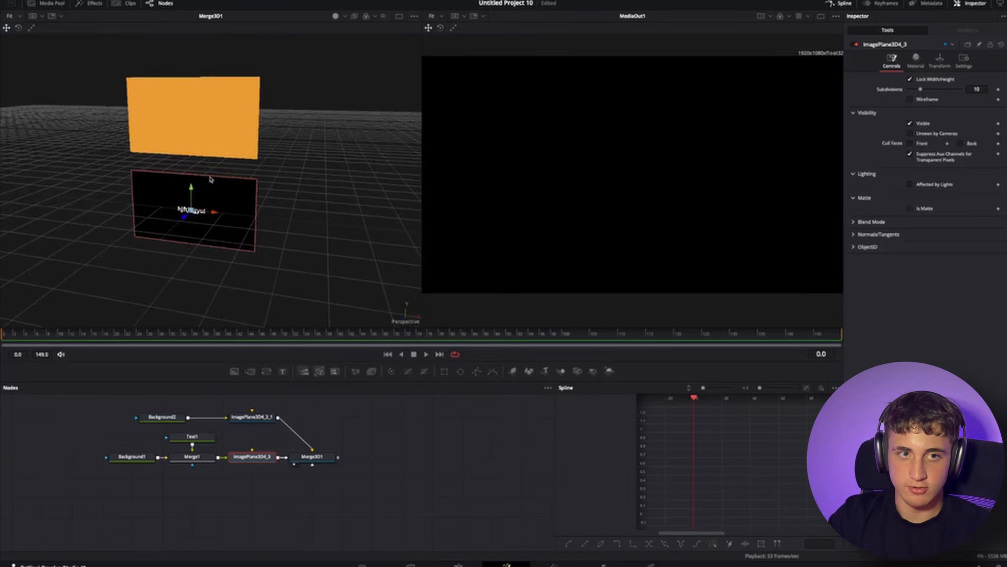
- Add a Camera 3D node connected to the Merge 3D node
left_click(350, 436)
left_click(334, 458)
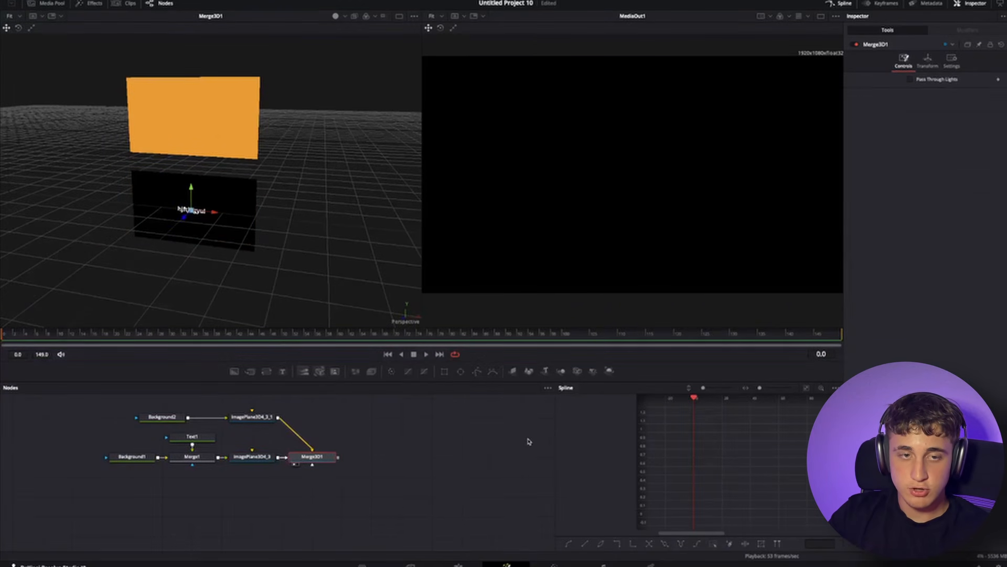
key("shift+space")
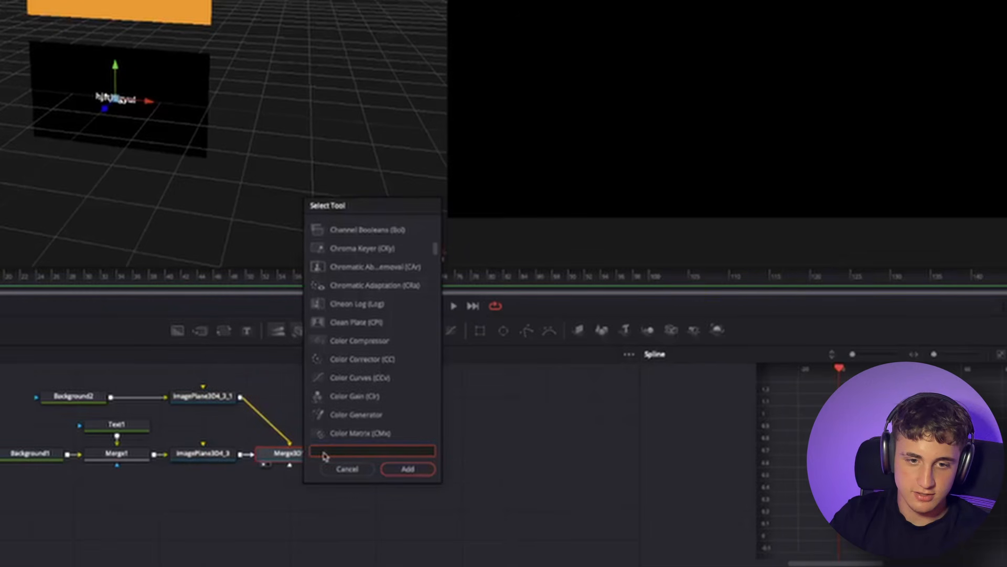
type("cam")
key("Return")
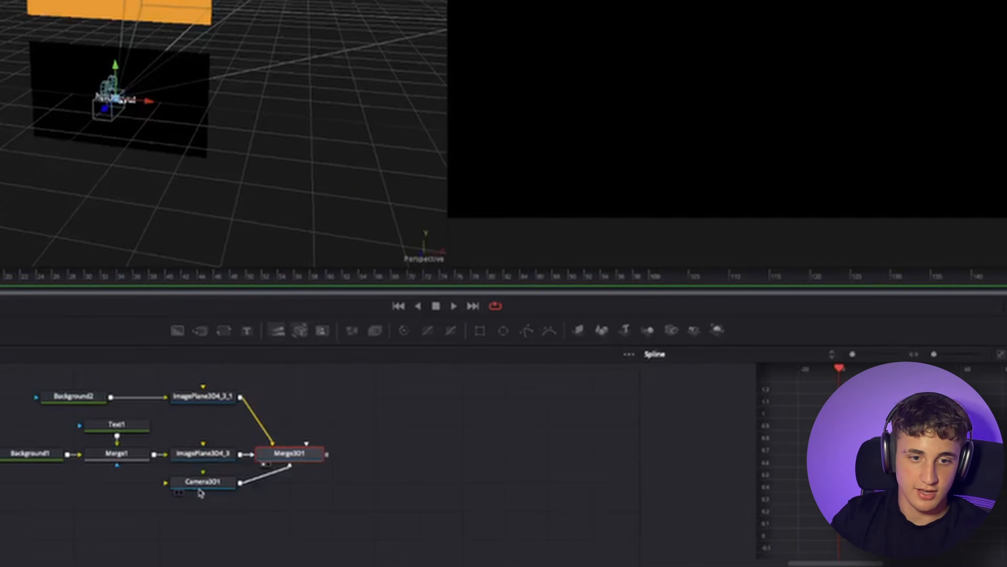
left_click_drag(226, 152, 319, 156)
scroll(156, 103, "up", 5)
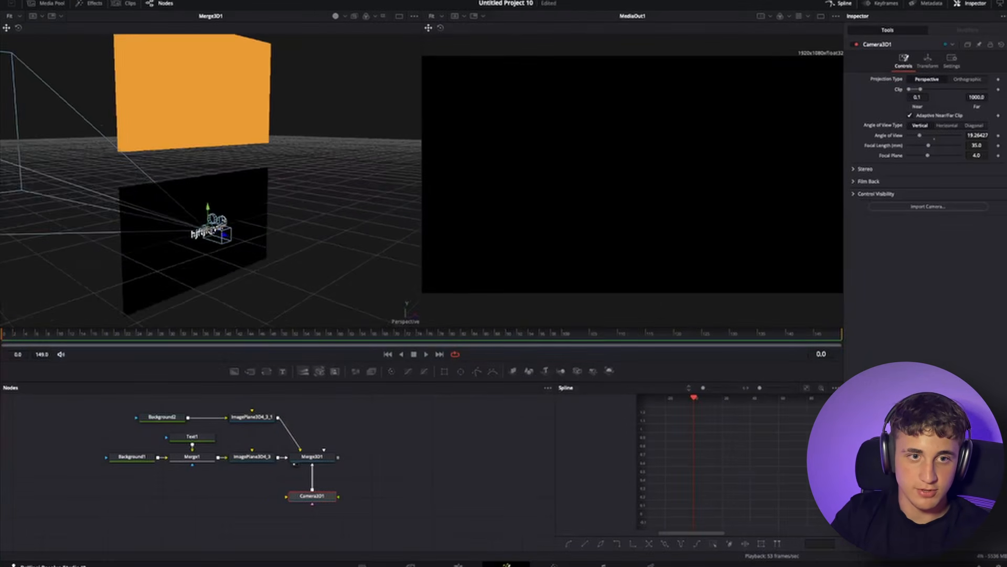
- Add a Renderer 3D node after the Merge 3D node and show it in the right viewer
left_click(310, 458)
key("shift+space")
type("Render")
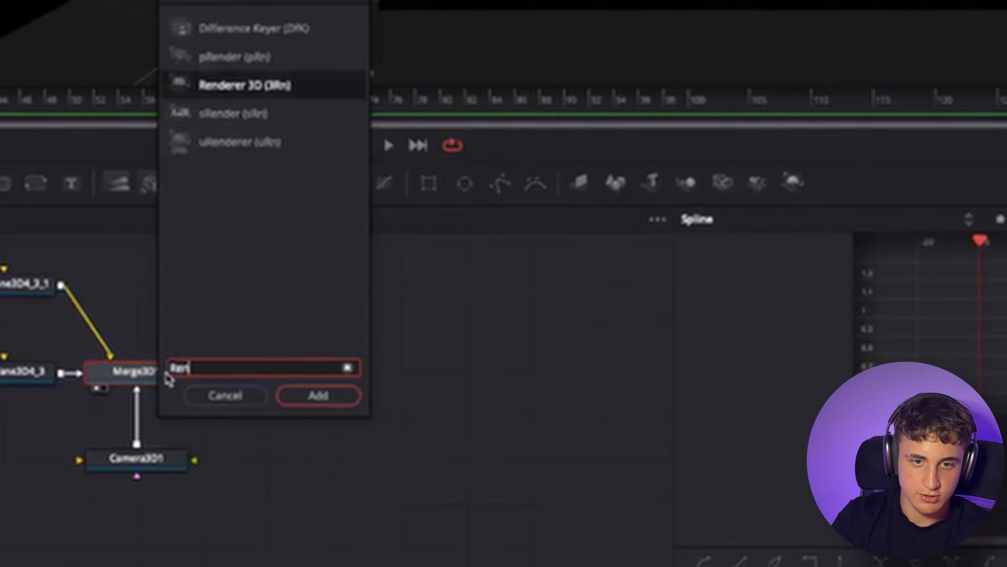
key("Return")
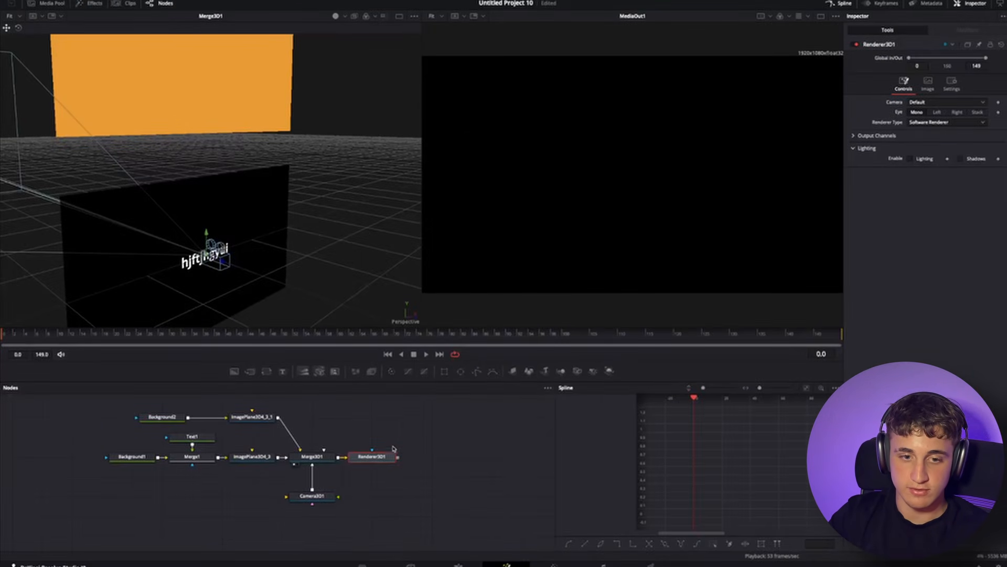
key("2")
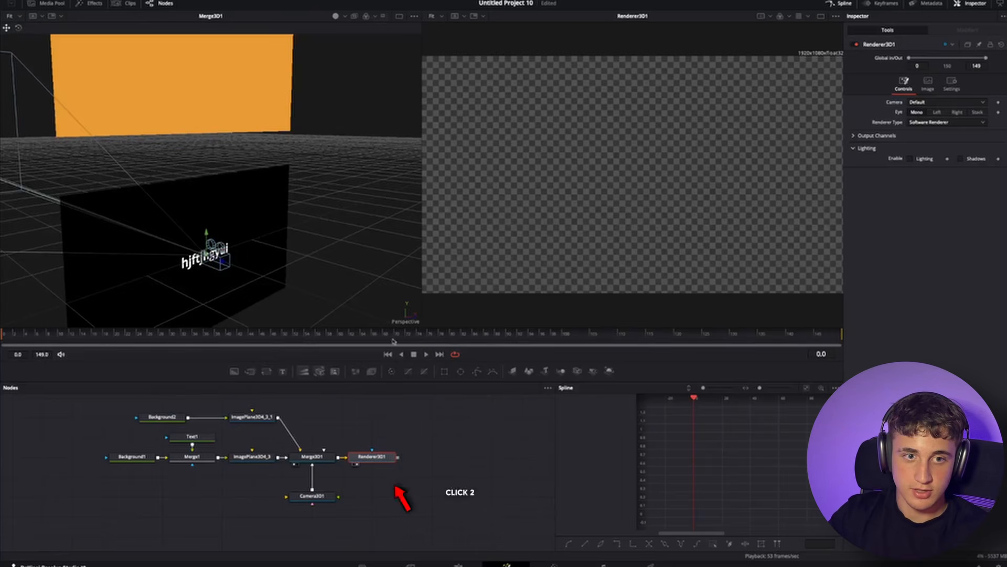
- Move the camera back so both planes appear in the rendered view
left_click(302, 495)
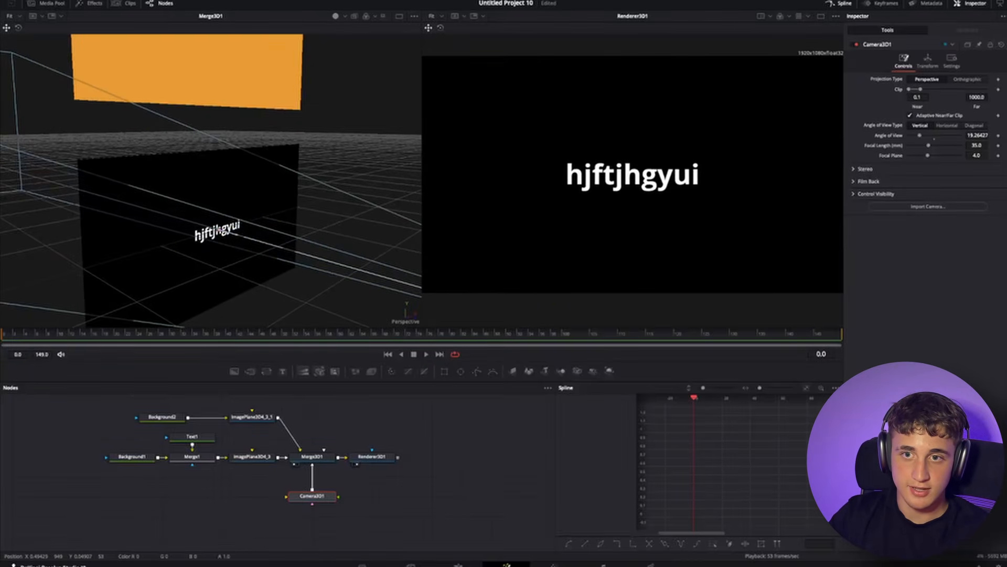
scroll(313, 213, "down", 5)
left_click_drag(341, 219, 362, 357)
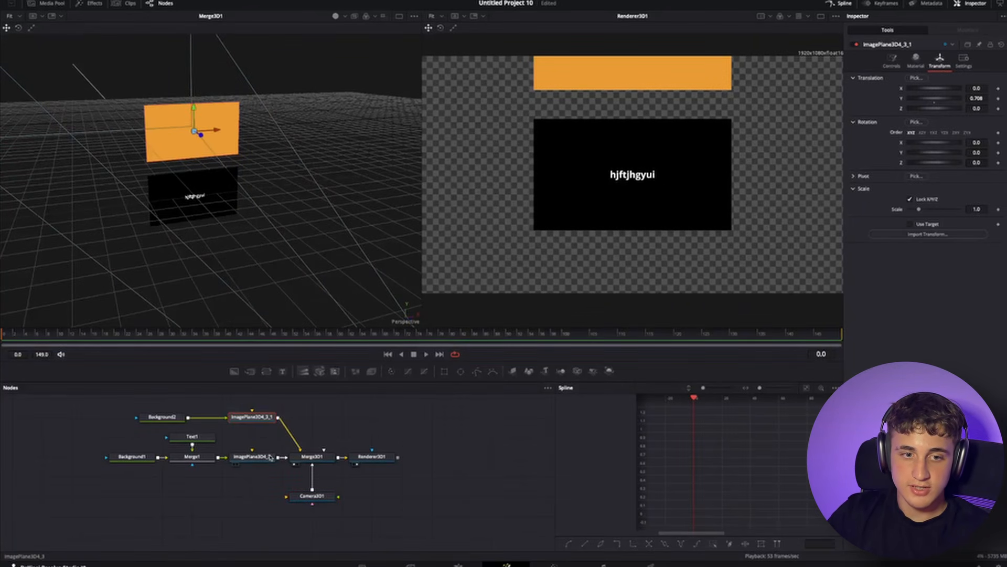
- Smooth the text plane's X offset keyframes in the spline editor and adjust their ease
left_click(270, 456)
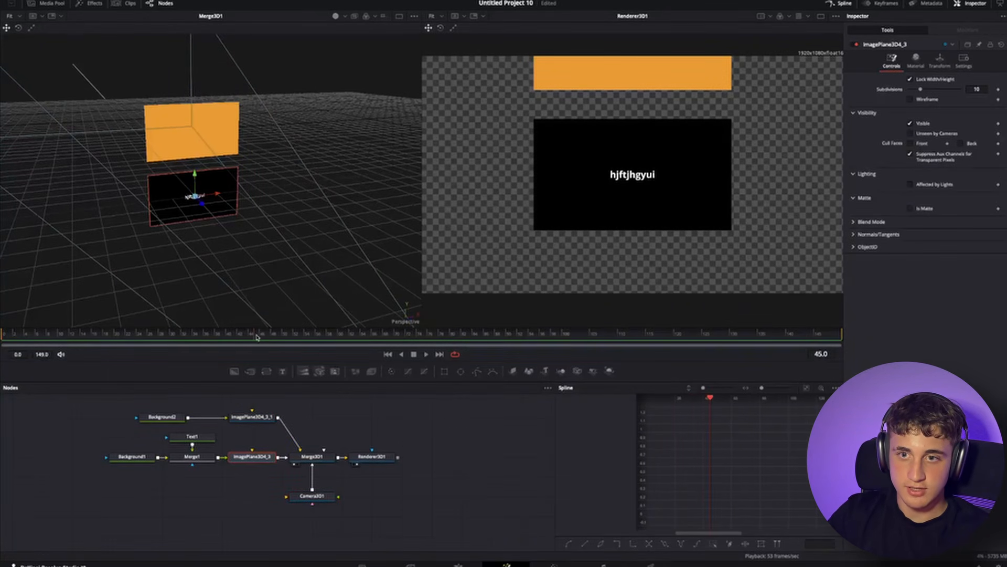
left_click(939, 61)
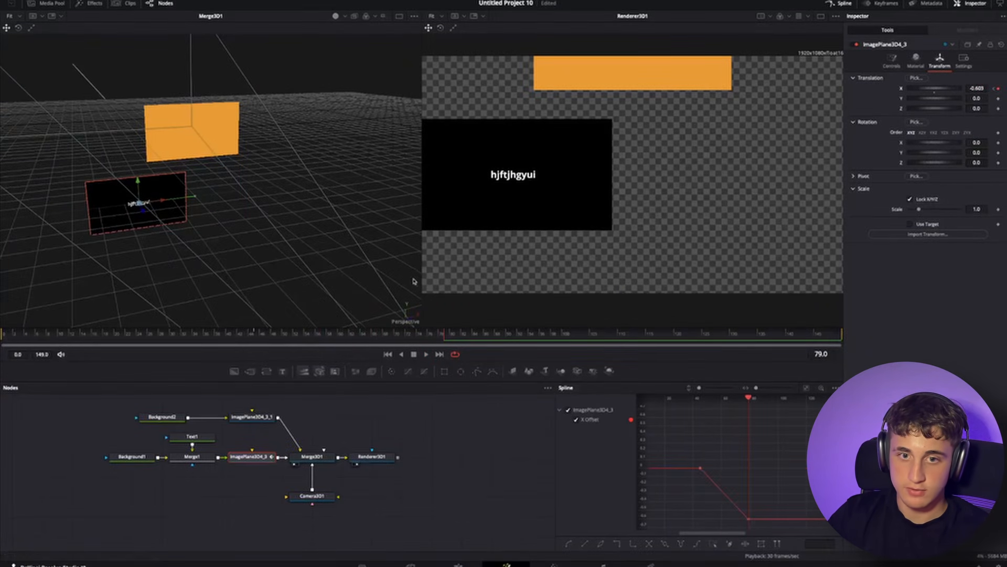
left_click_drag(420, 334, 388, 335)
left_click_drag(775, 529, 682, 452)
key("t")
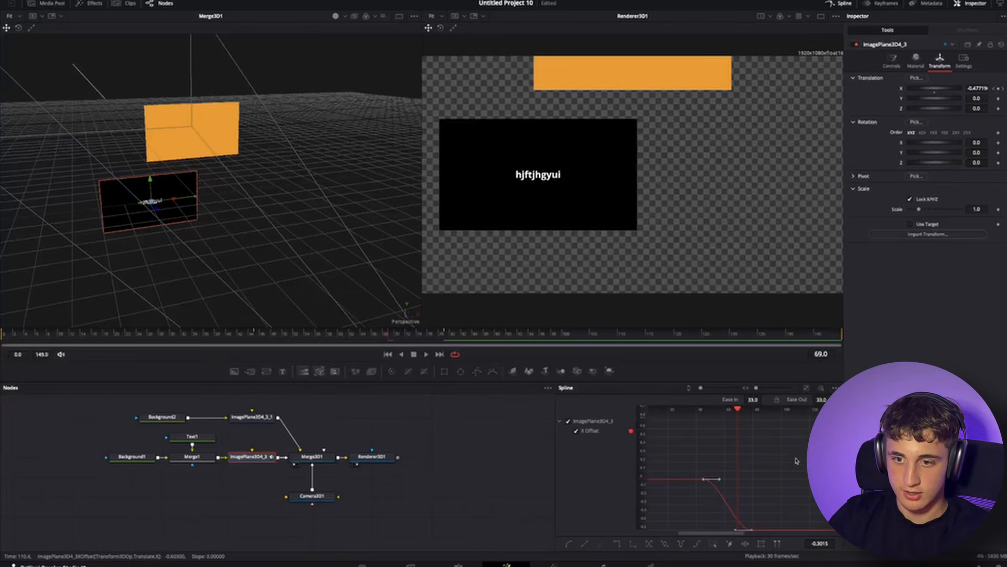
left_click_drag(754, 400, 761, 400)
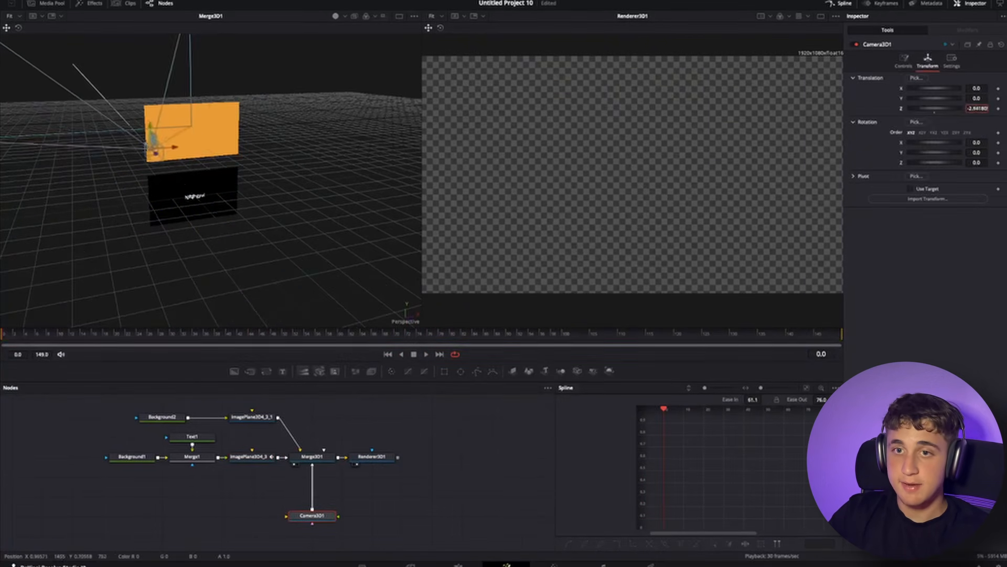
- Set the camera's Z translation to about 1.18
left_click_drag(977, 109, 984, 110)
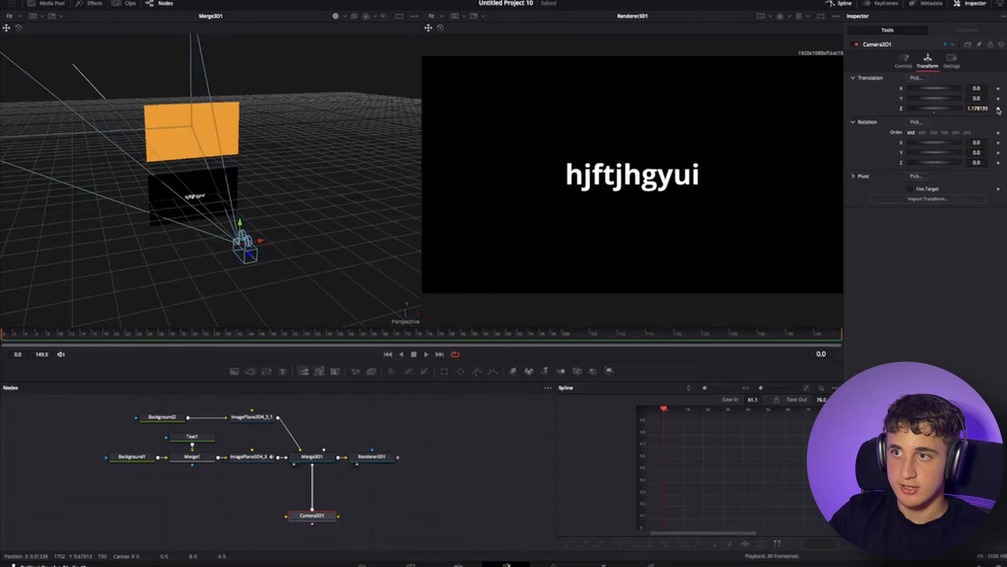
- Add keyframes to the camera's X, Y and Z translation and its rotation at frame 0
left_click(998, 109)
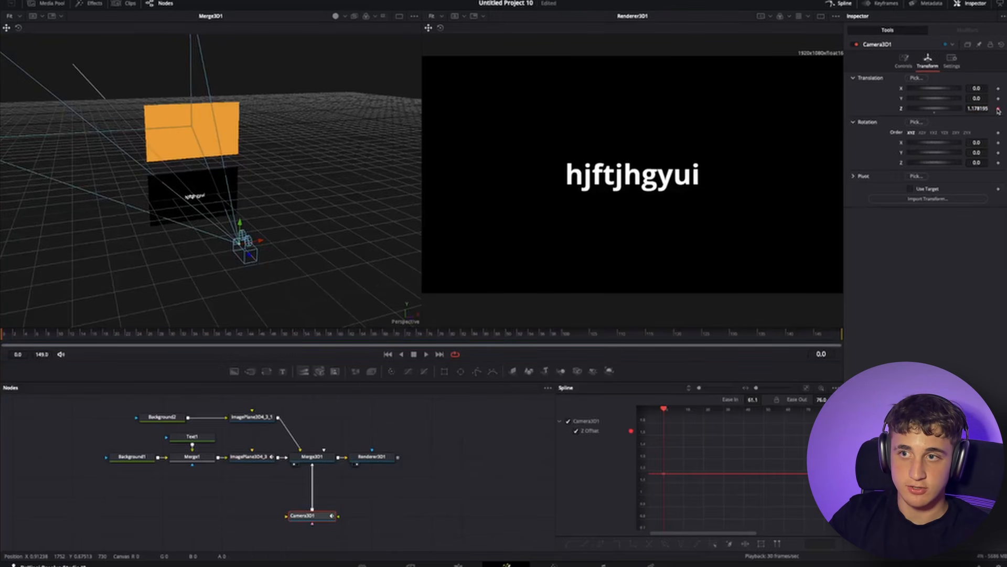
left_click(999, 98)
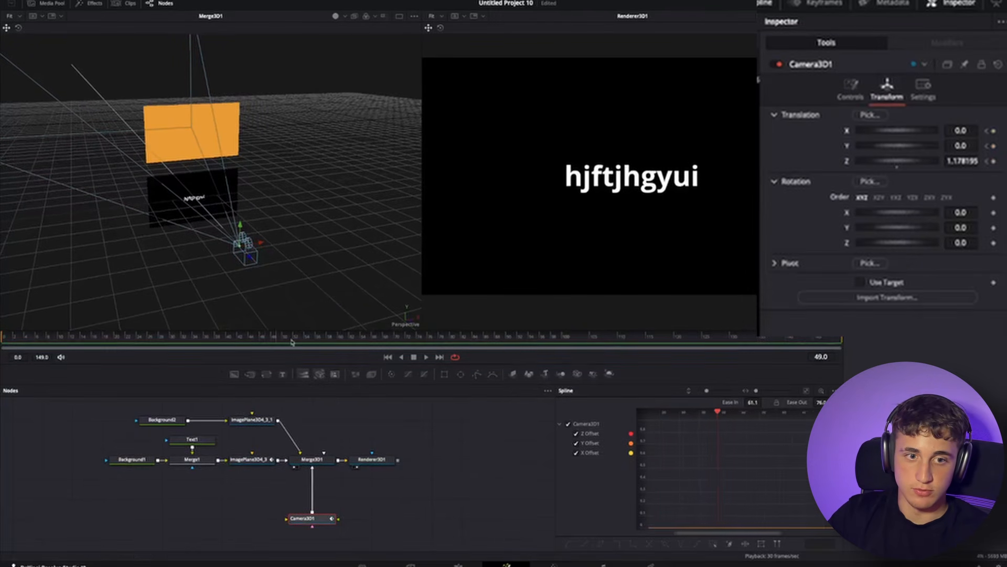
left_click(993, 212)
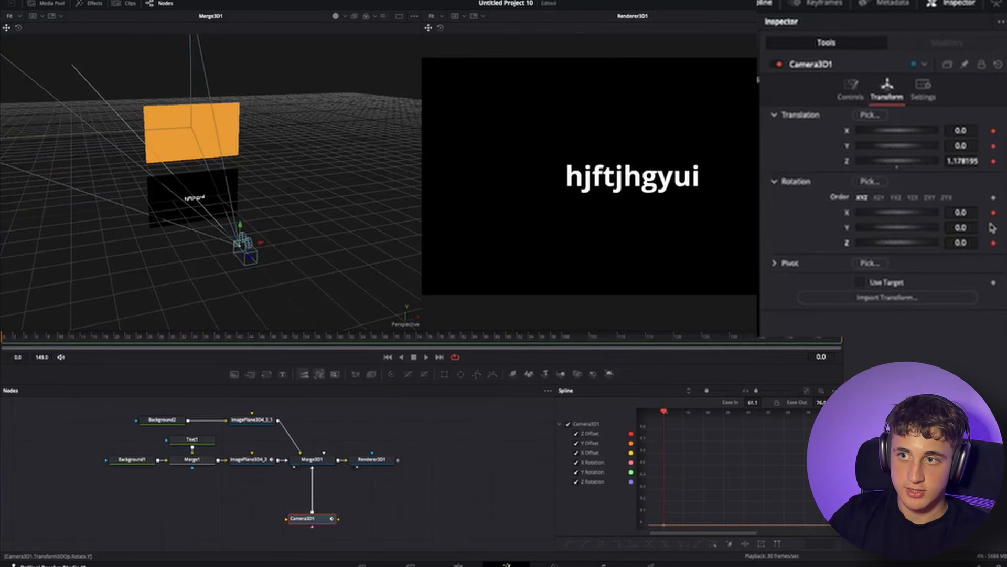
- At frame 49, set the camera's Z translation to about 4.48 and its Y rotation to about 8
left_click_drag(12, 336, 279, 350)
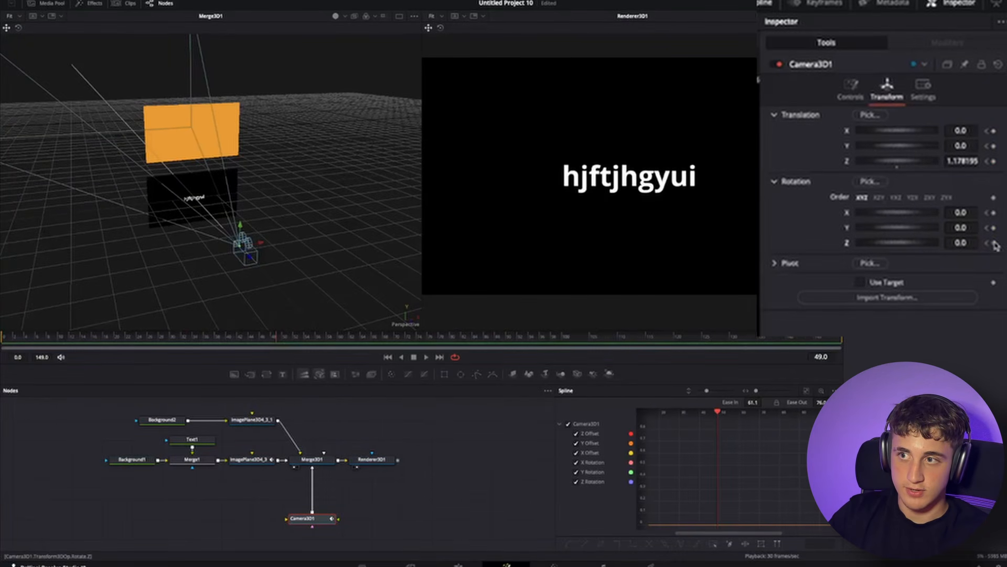
mouse_move(958, 243)
left_mouse_down()
mouse_move(967, 239)
mouse_move(958, 242)
left_mouse_up()
left_click_drag(961, 161, 976, 162)
left_click_drag(963, 228, 968, 229)
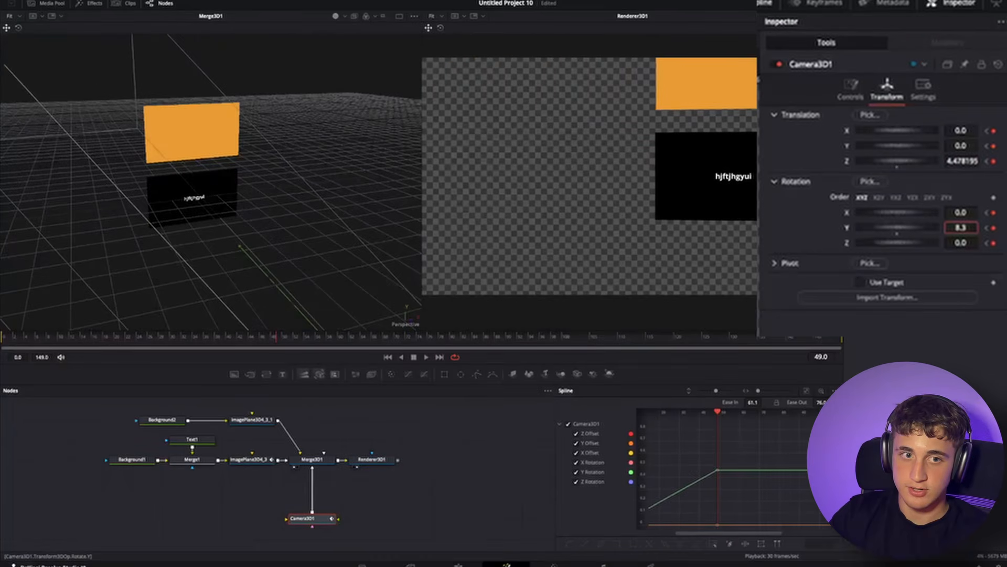
- Move and tilt the camera at frame 49 so the planes appear angled, with Z rotation about -12.7
scroll(286, 171, "down", 5)
scroll(287, 172, "up", 2)
left_click_drag(287, 172, 344, 158)
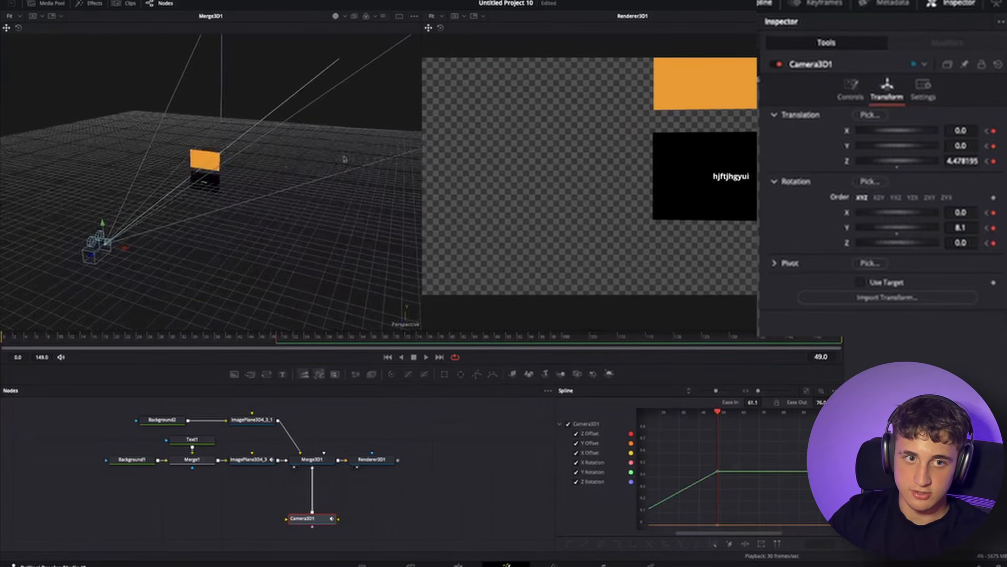
left_click_drag(952, 149, 956, 148)
key("ctrl+z")
left_click_drag(117, 249, 159, 218)
left_click_drag(972, 214, 967, 240)
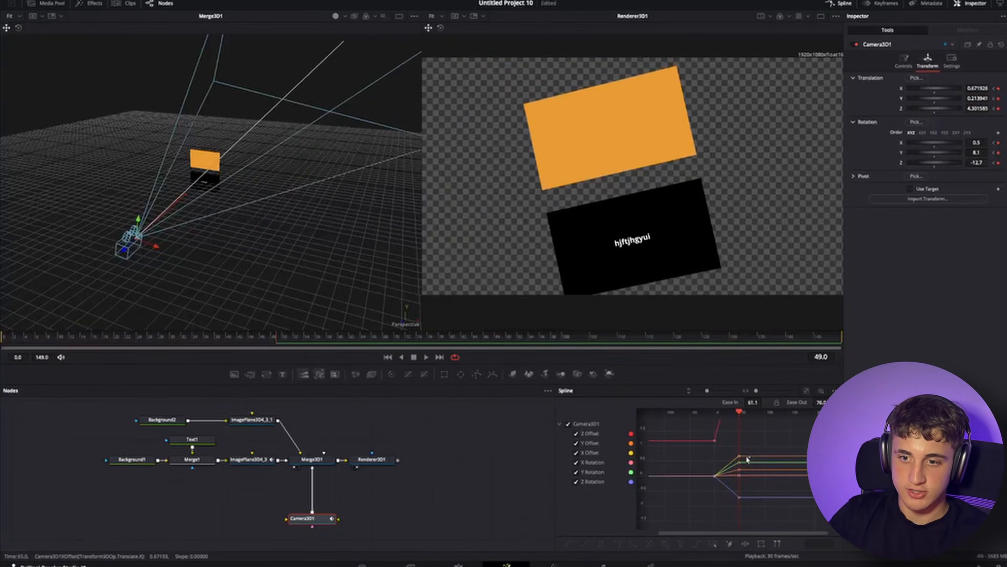
- Smooth the camera's keyframe curves in the spline editor with ease in and out of 33
scroll(748, 459, "up", 3)
left_click(807, 391)
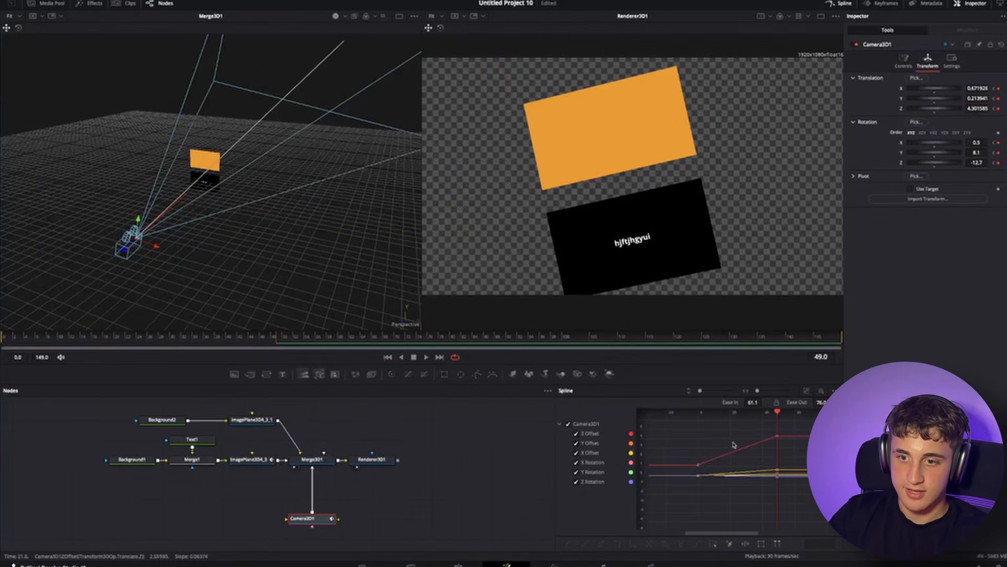
right_click(747, 432)
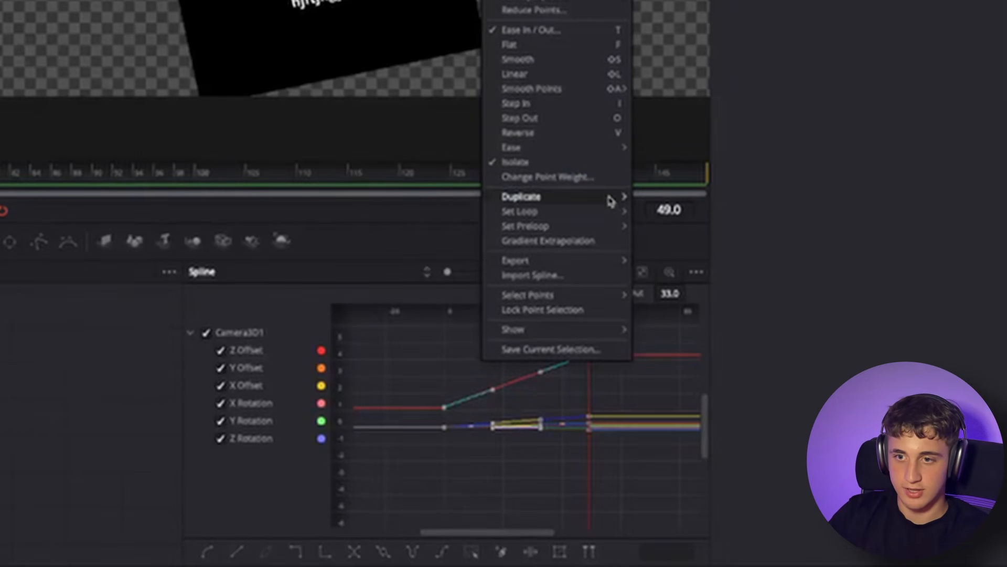
mouse_move(557, 153)
left_click(687, 192)
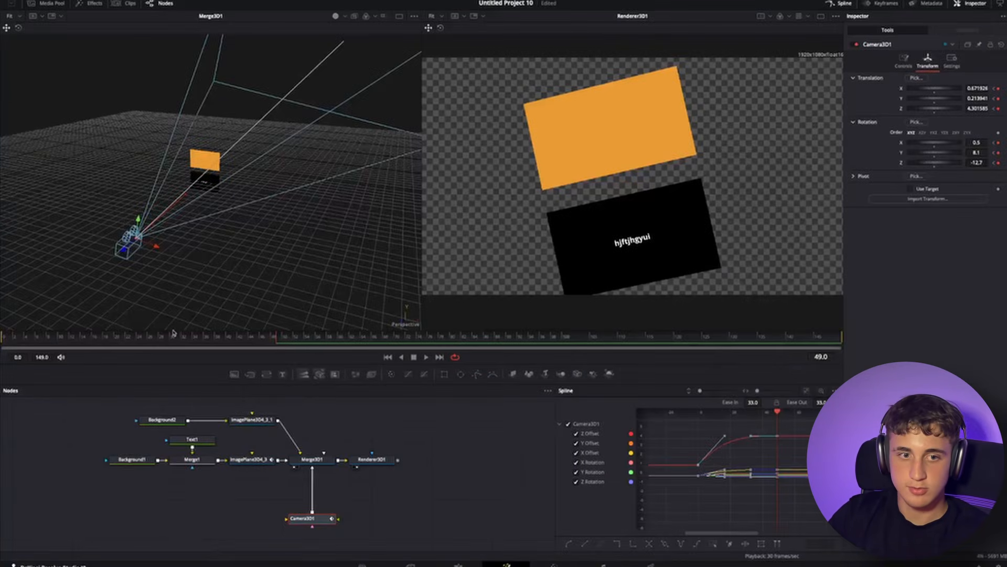
- Play the camera animation from the first frame
left_click(4, 336)
key("space")
left_click(364, 460)
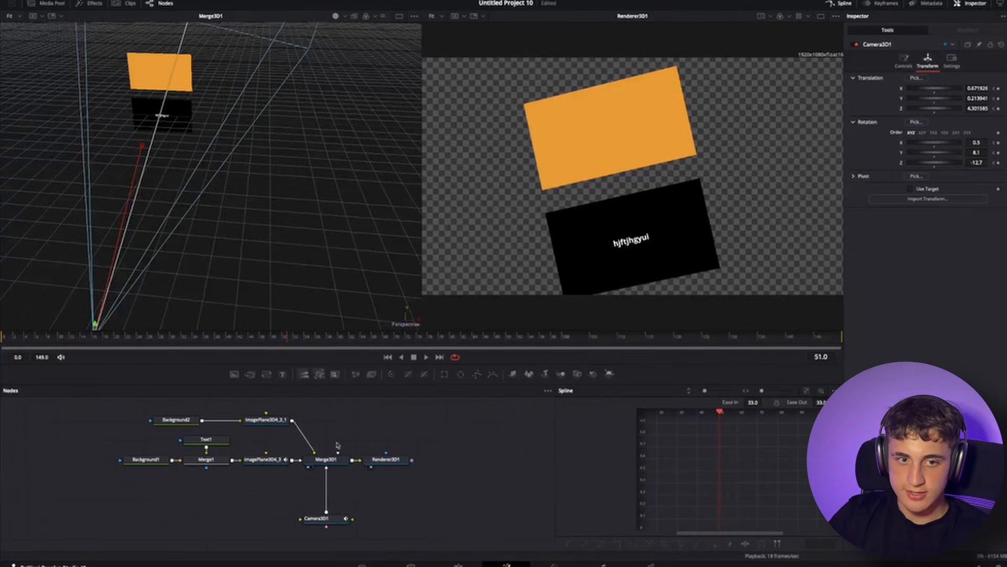
- Move the Renderer 3D node aside and add a Text 3D node connected to the Merge 3D
left_click_drag(386, 459, 506, 459)
key("shift+space")
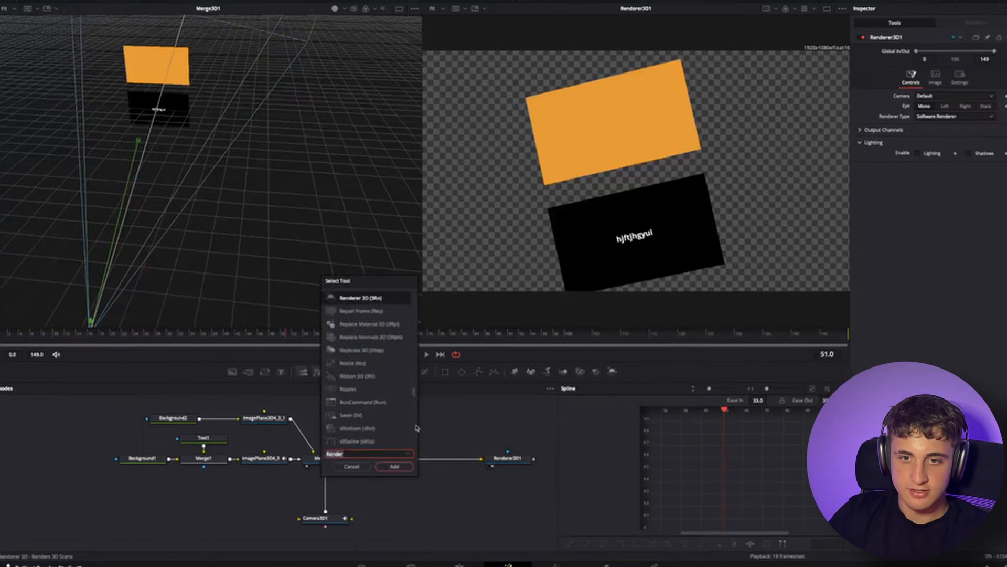
type("3text 3")
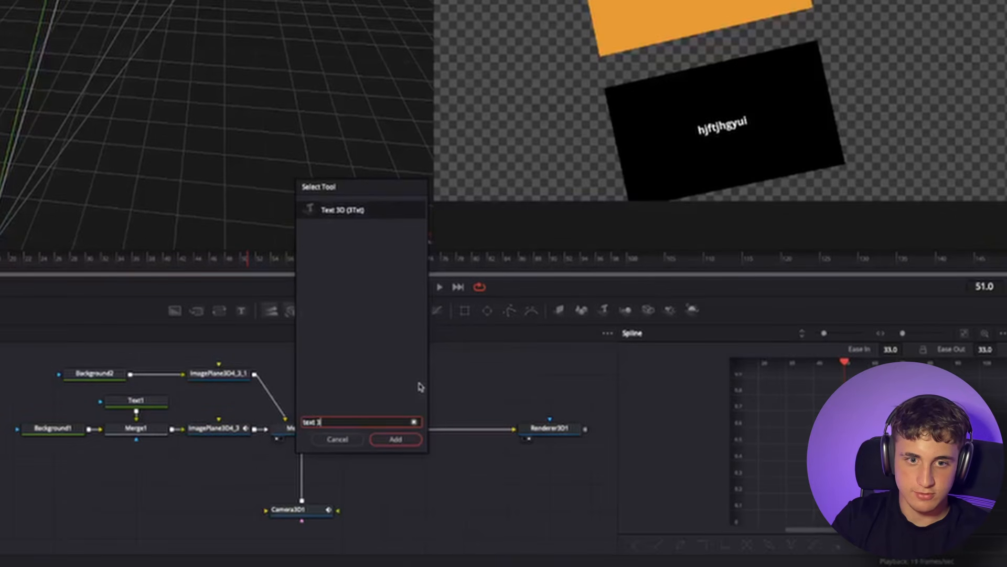
key("Return")
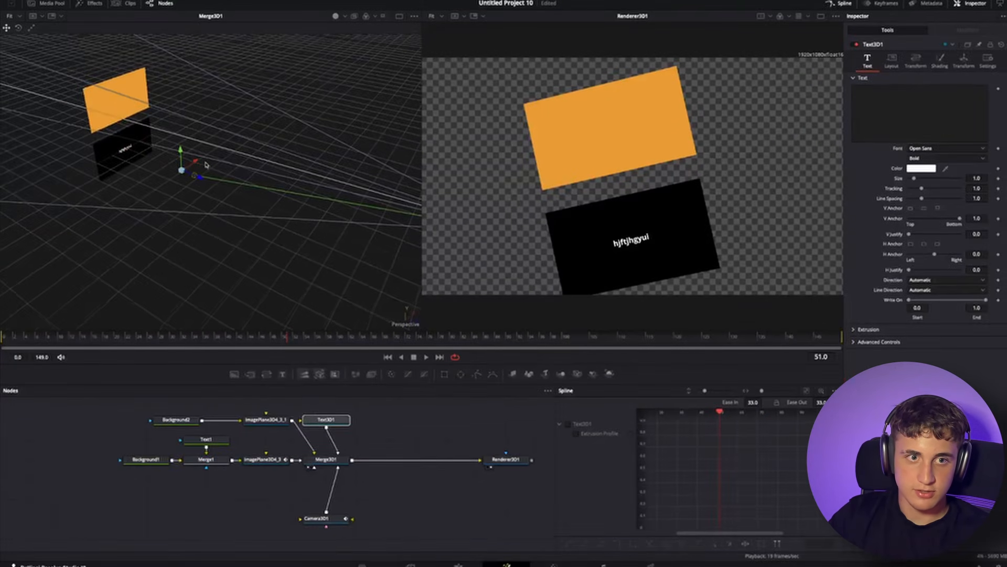
- Show the Text 3D node in the viewer and enter the text hnjfkoplwa
key("1")
left_click(874, 115)
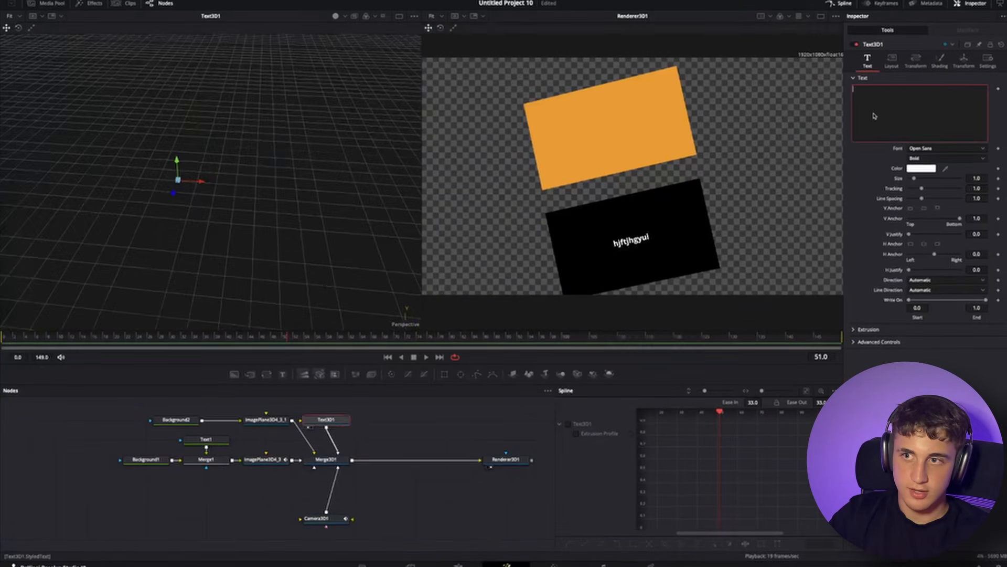
type("hnjfkoplwa")
left_click_drag(204, 123, 272, 139)
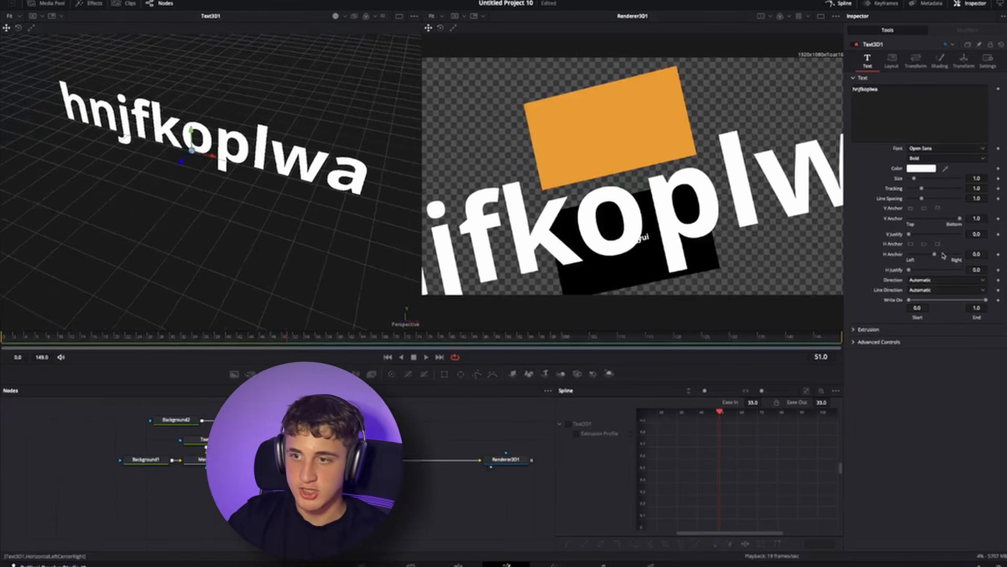
- Open the text's Extrusion settings and set extrusion depth to about 0.11 with 10 subdivisions
left_click(868, 329)
left_click_drag(910, 351, 916, 350)
left_click_drag(805, 366, 954, 371)
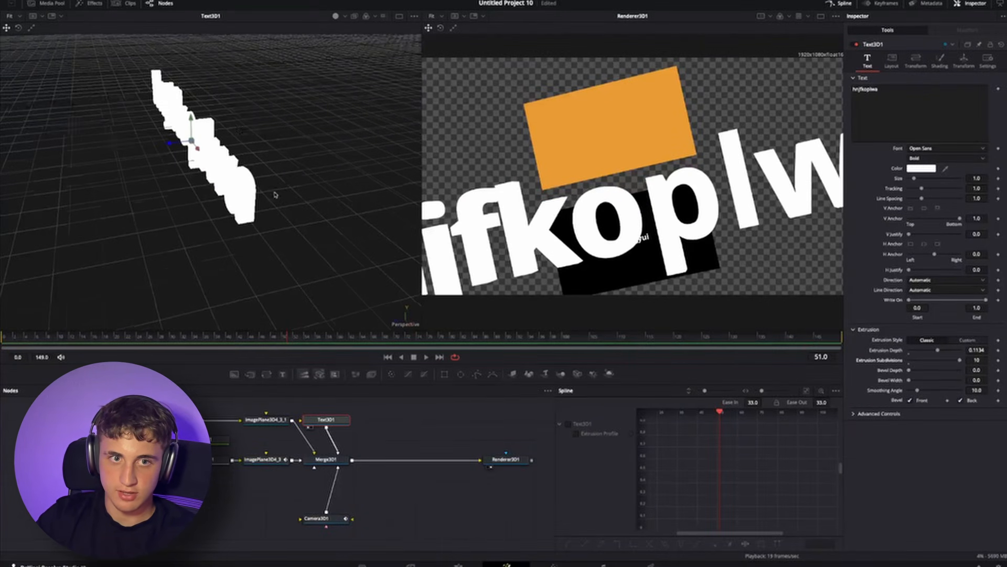
left_click_drag(275, 194, 252, 184)
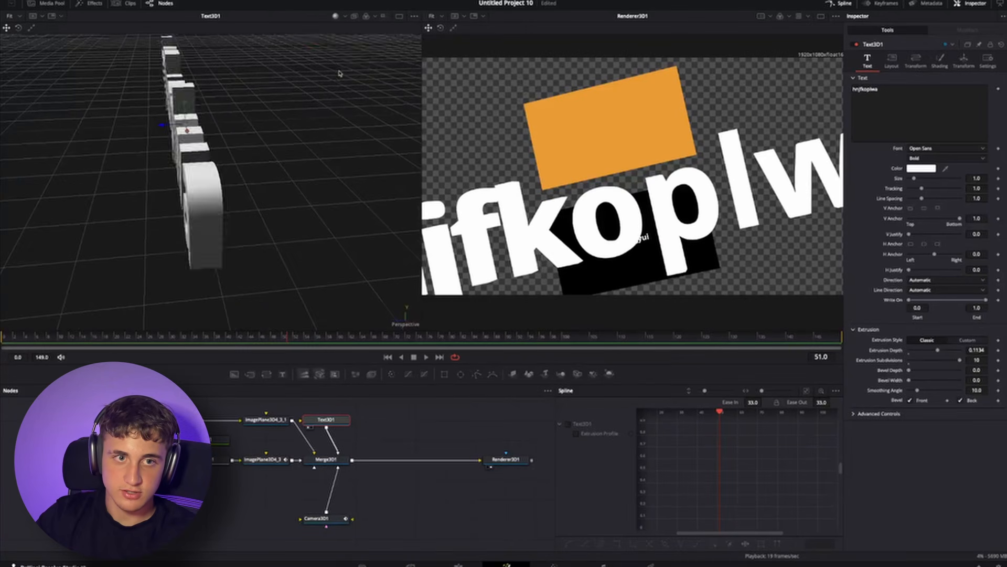
left_click_drag(339, 74, 240, 54)
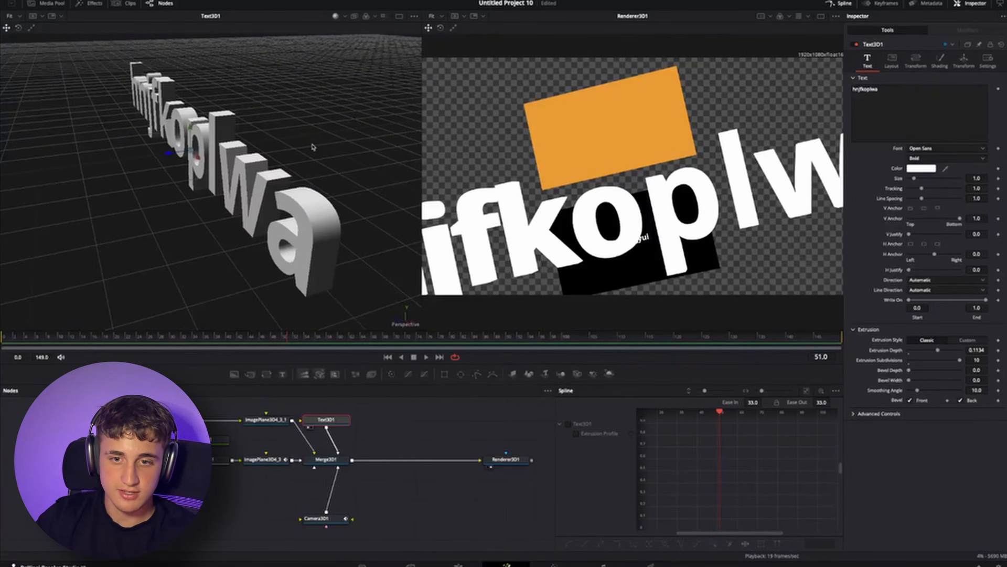
left_click_drag(289, 132, 325, 112)
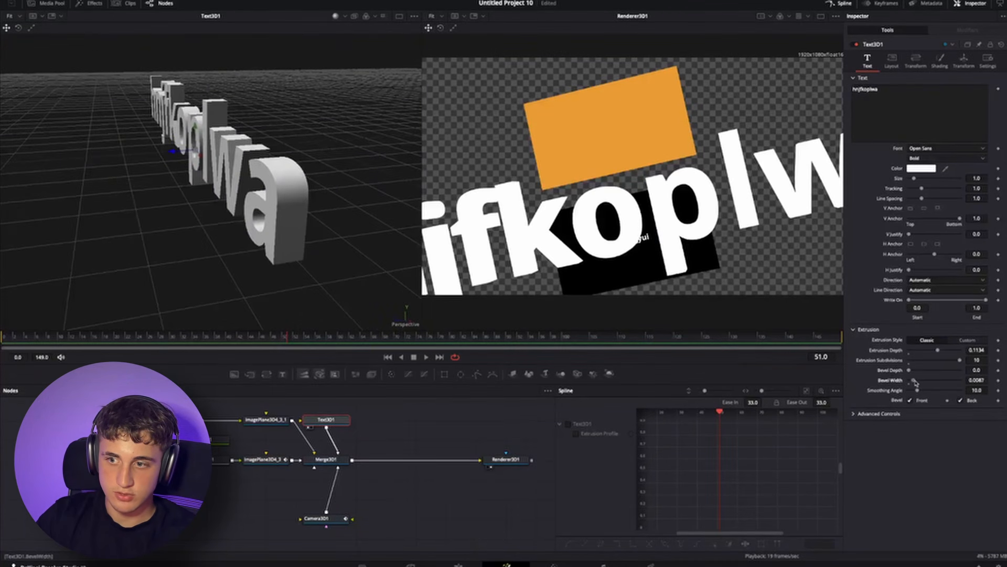
- Set the text's bevel depth to about 0.025, bevel width to about 0.015 and smoothing angle to 60
left_click_drag(926, 384, 915, 384)
left_click_drag(909, 370, 915, 372)
mouse_move(278, 221)
left_mouse_down()
mouse_move(300, 206)
mouse_move(283, 224)
left_mouse_up()
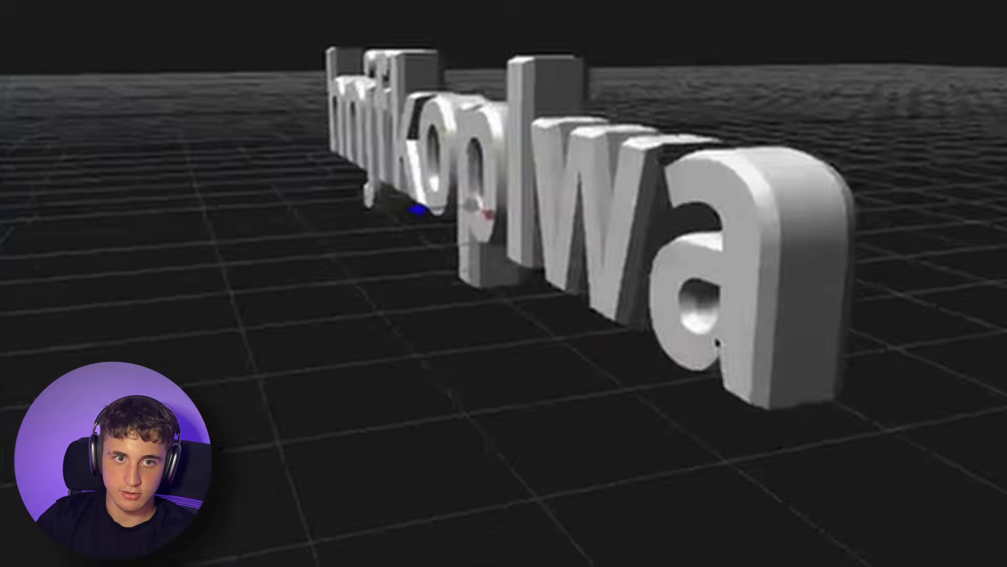
left_click_drag(679, 379, 741, 317)
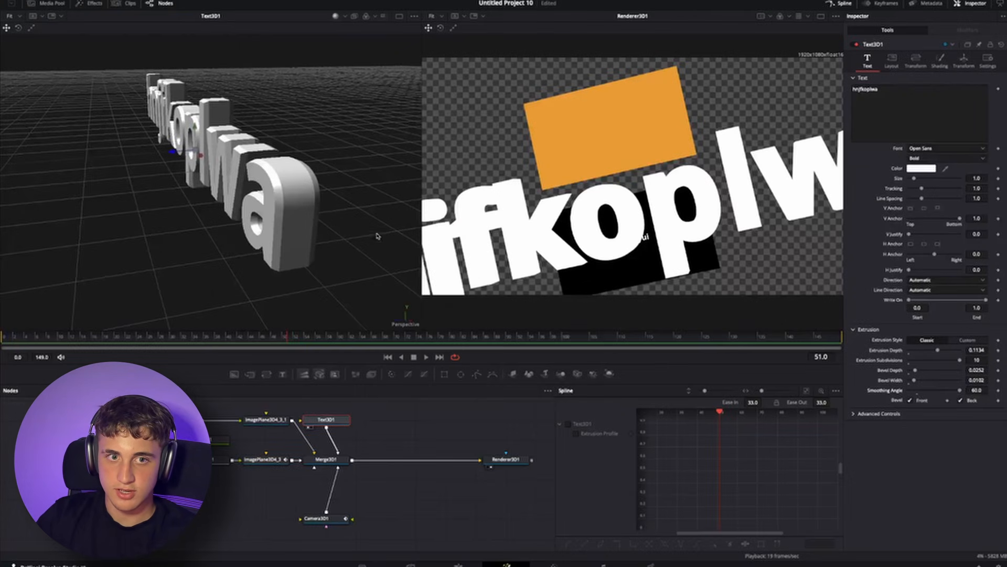
left_click_drag(301, 195, 370, 250)
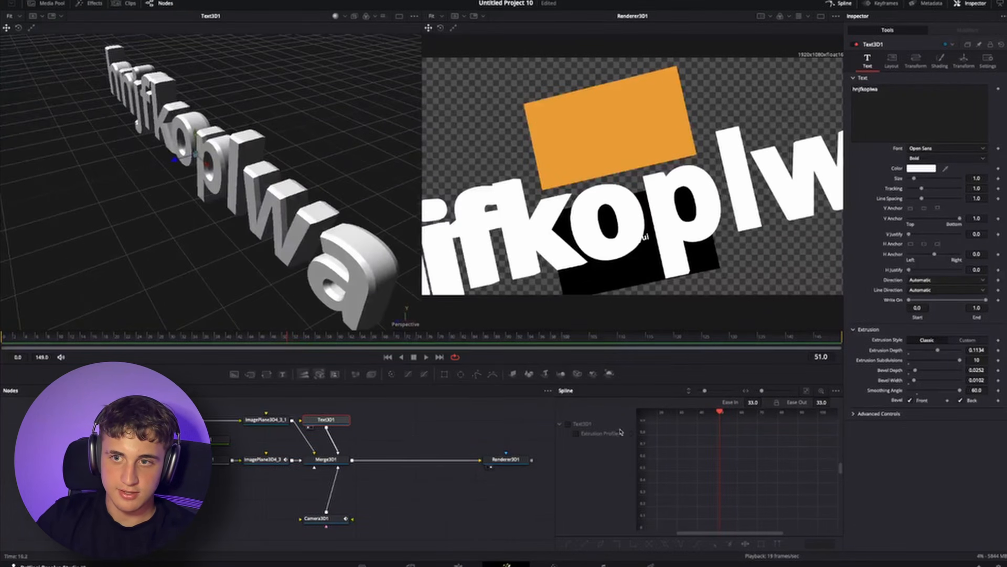
- Add a Spot Light node connected to the Merge 3D and place it below the image planes
left_click(527, 459)
left_click(338, 464)
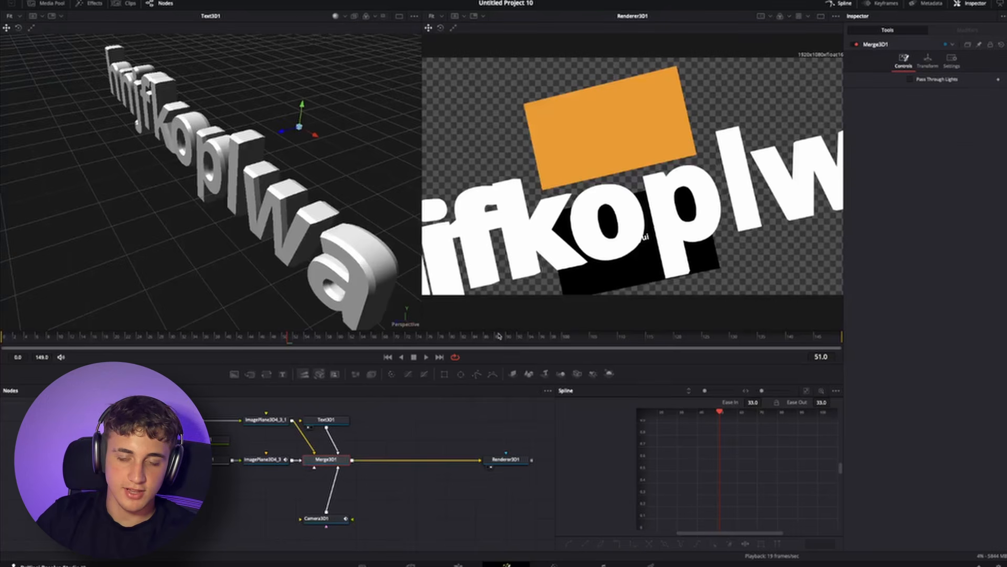
scroll(303, 222, "down", 5)
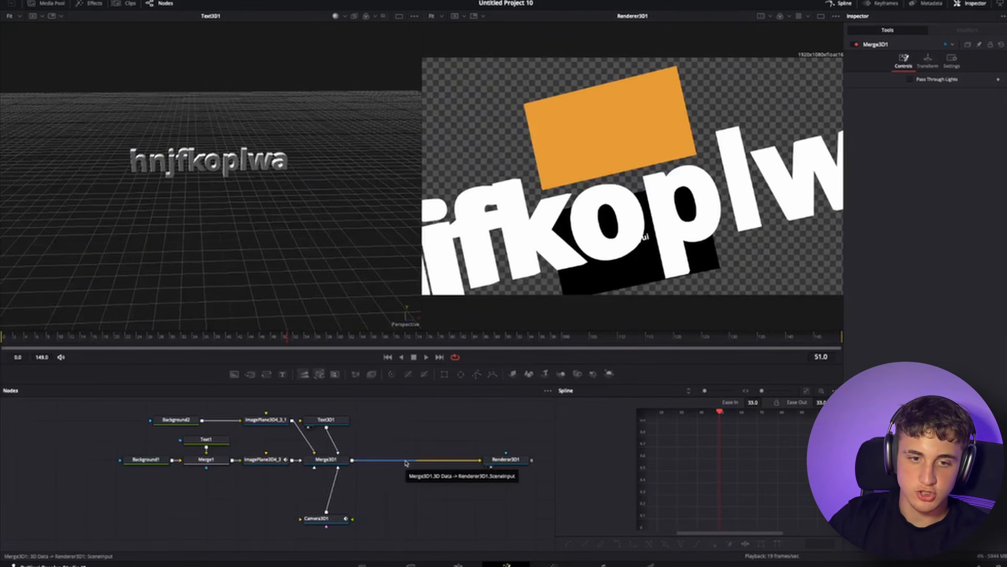
key("shift+space")
type("spot l")
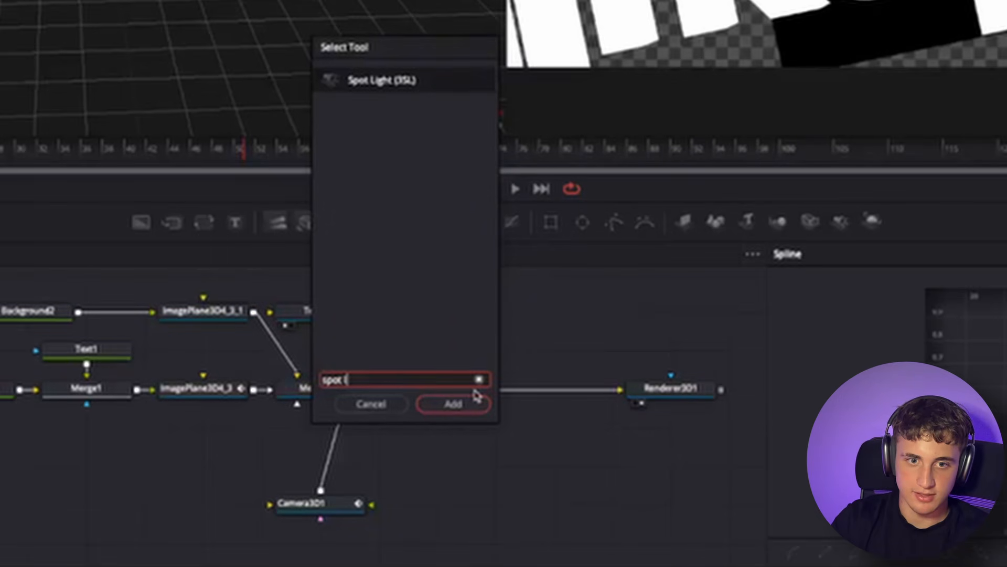
key("Return")
left_click_drag(472, 428, 256, 467)
left_click_drag(303, 414, 299, 407)
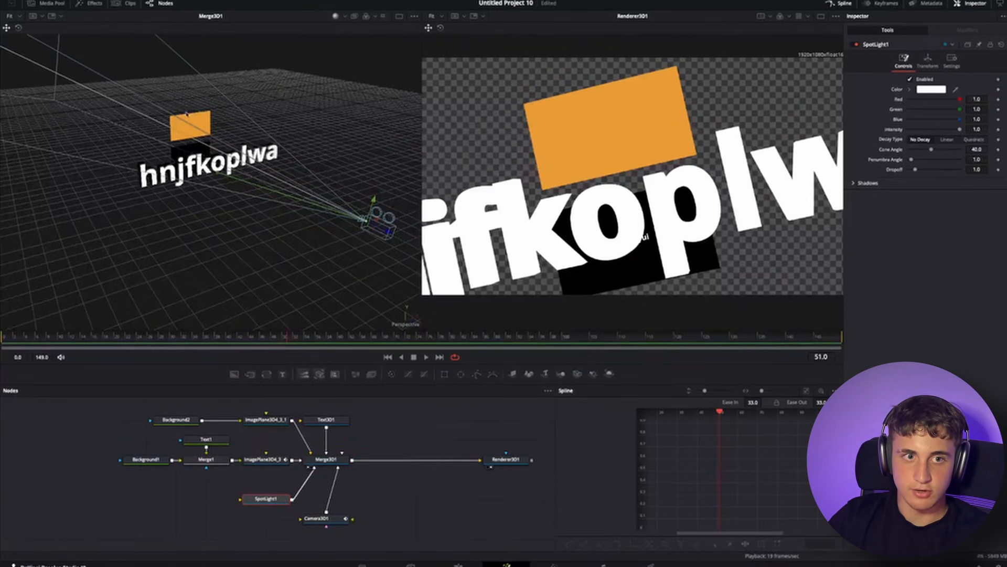
left_click_drag(236, 158, 180, 45)
scroll(180, 153, "up", 10)
scroll(207, 166, "down", 5)
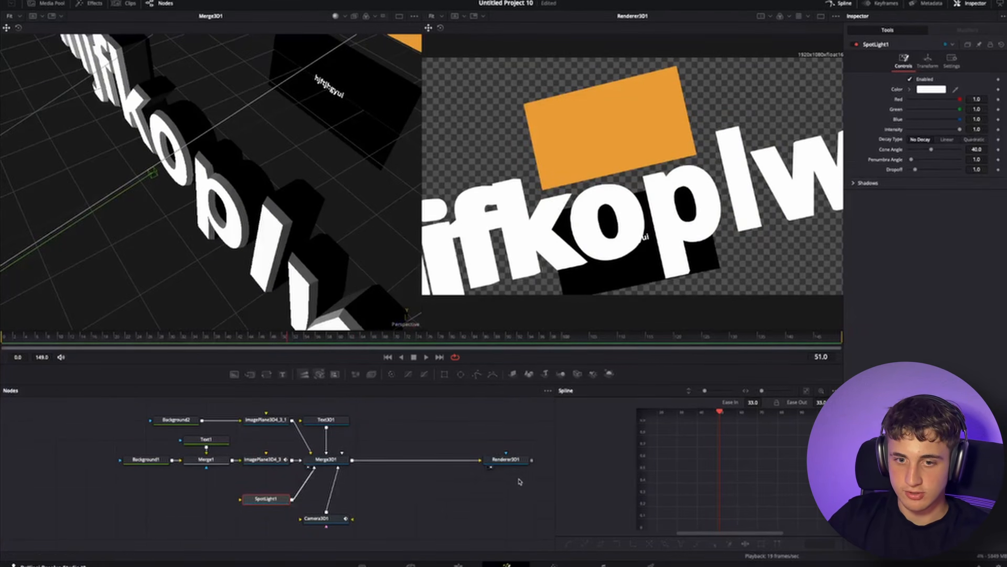
- Enable lighting in the Renderer 3D node
left_click(506, 459)
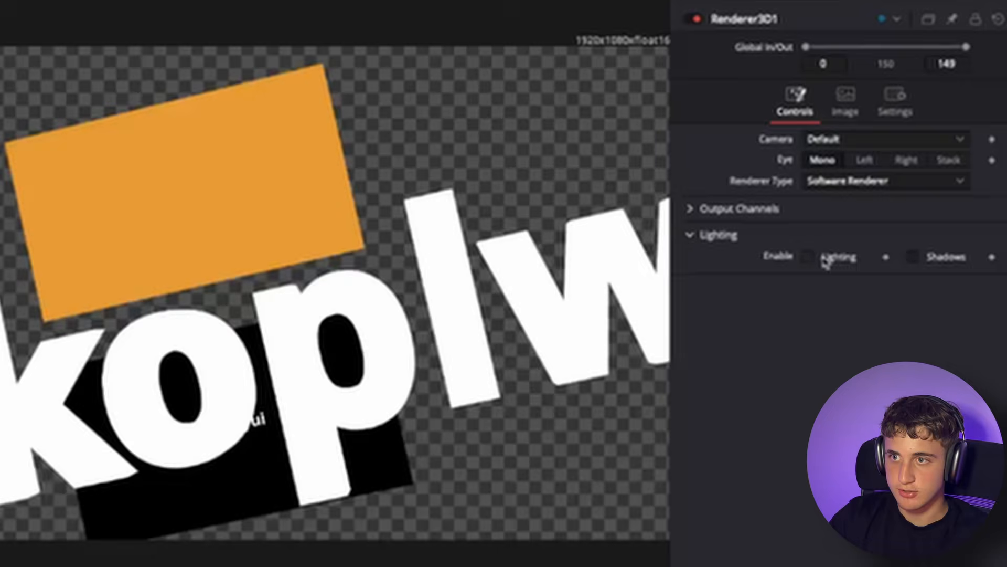
left_click(818, 259)
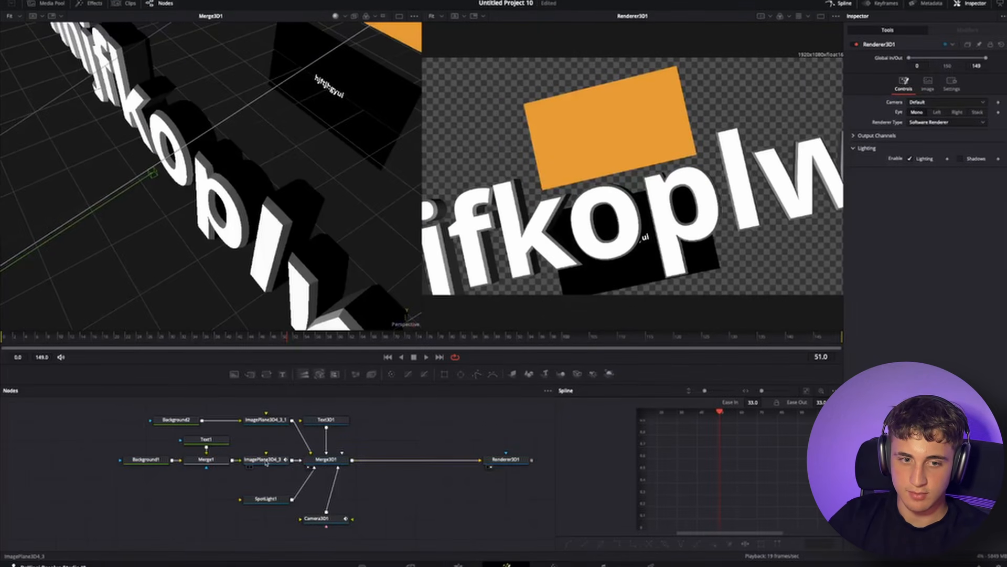
- Toggle the Affected by Lights option on the orange image plane
left_click(266, 419)
left_click_drag(262, 126, 320, 126)
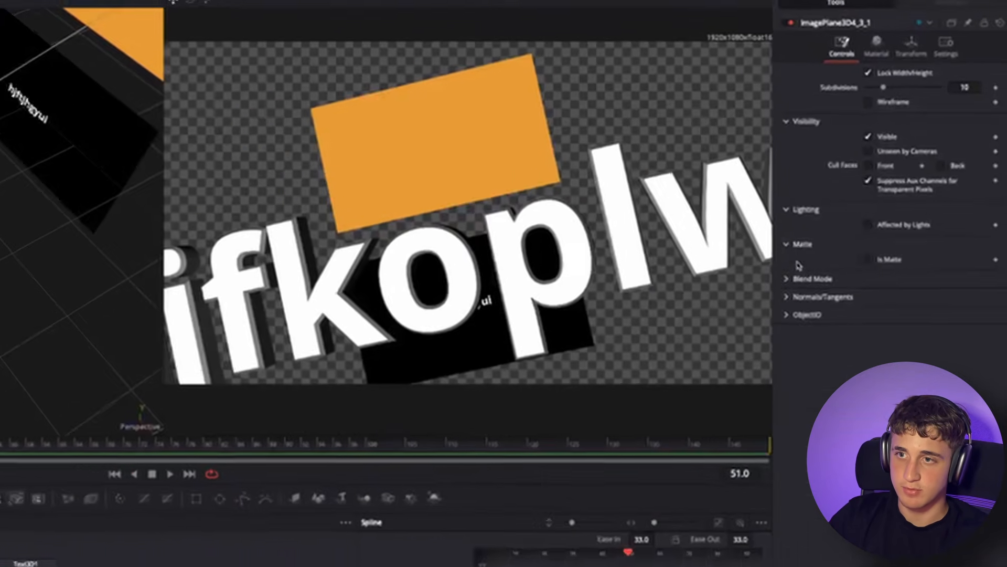
left_click(911, 185)
left_click(911, 184)
left_click(839, 253)
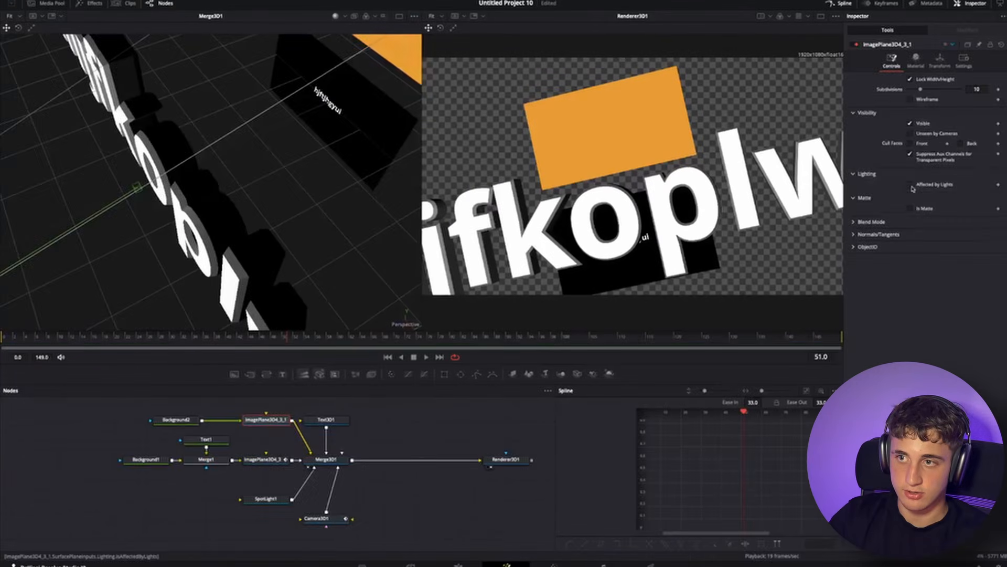
left_click_drag(726, 425, 725, 424)
key("Delete")
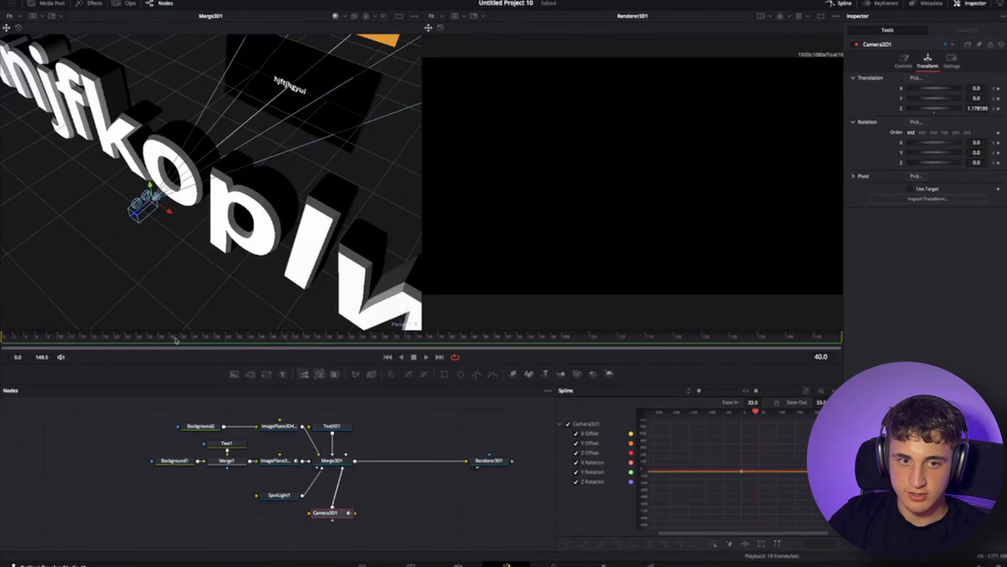
key("ctrl+z")
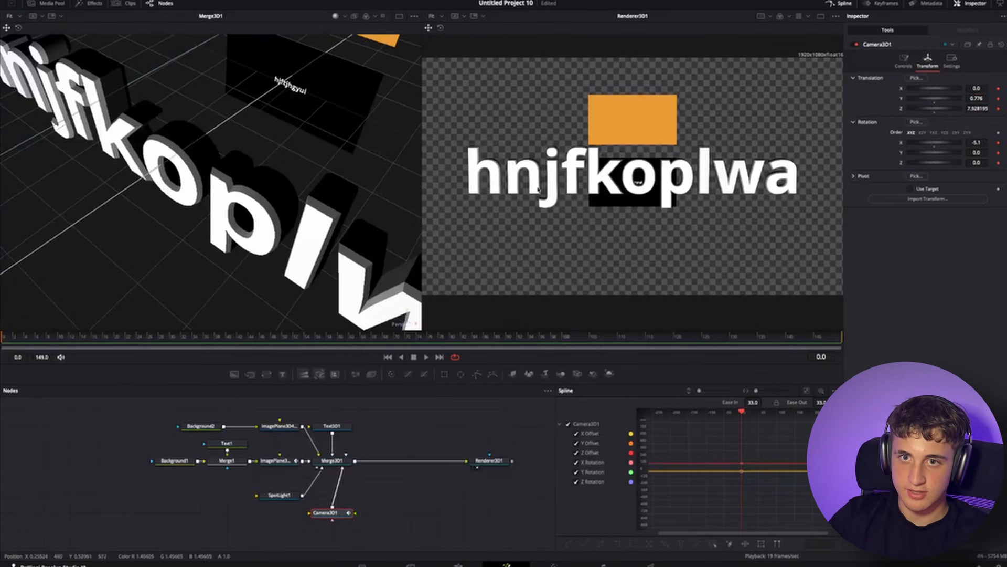
- Add a Shape 3D node, set its shape to Cube, and connect it to the Merge 3D
left_click(247, 128)
scroll(249, 129, "down", 6)
scroll(252, 131, "up", 2)
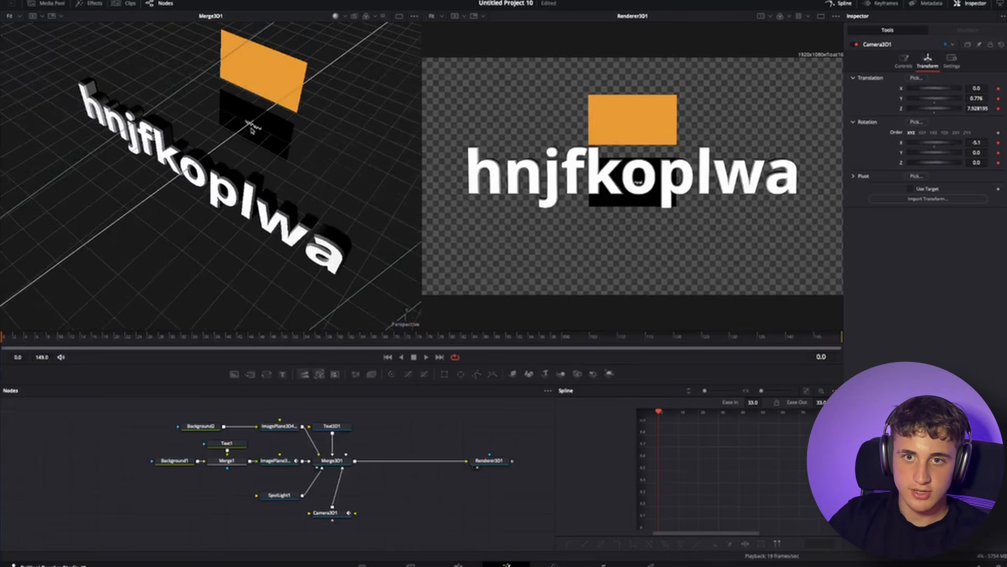
scroll(252, 129, "down", 2)
key("shift+space")
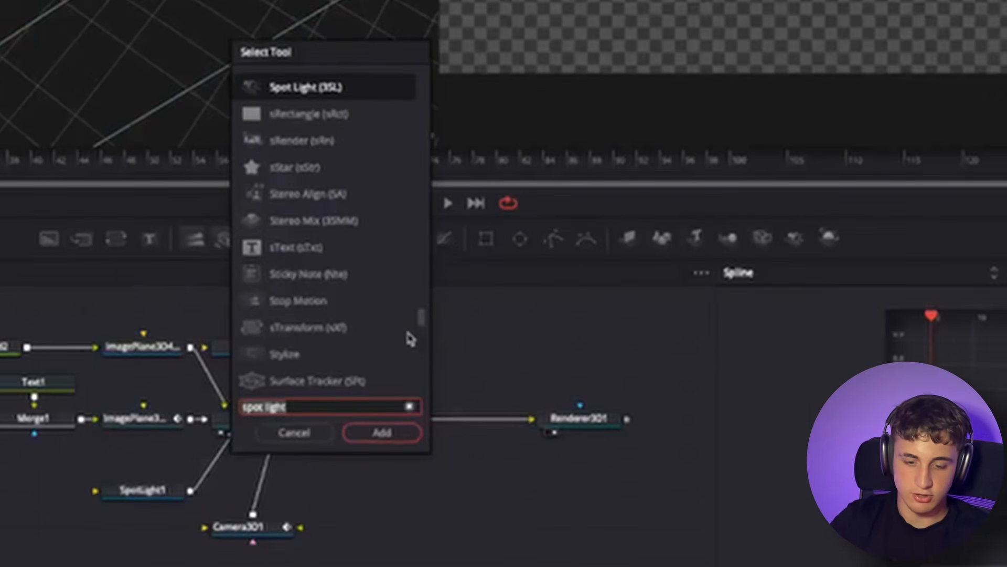
type("shap")
key("Return")
left_click(939, 80)
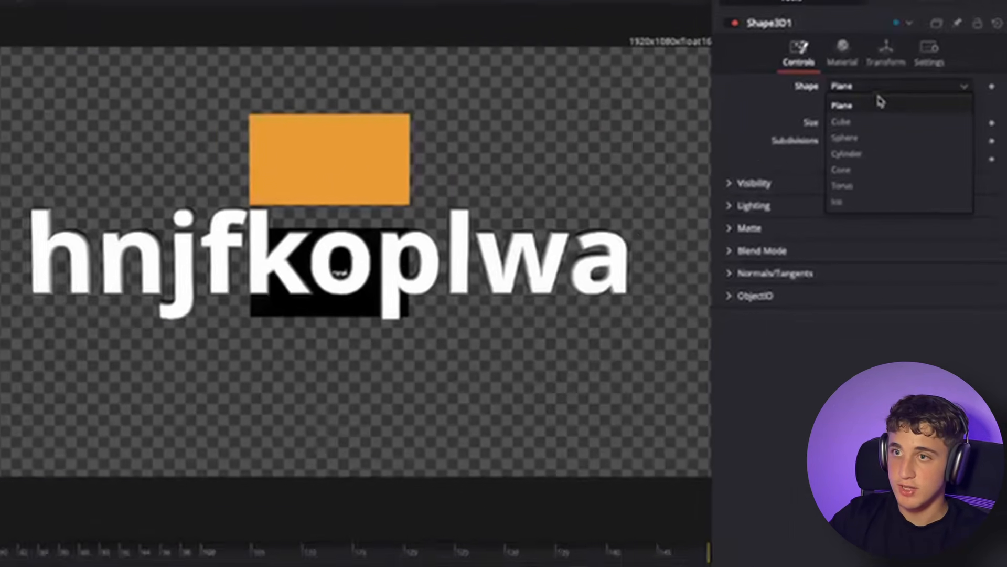
left_click(960, 105)
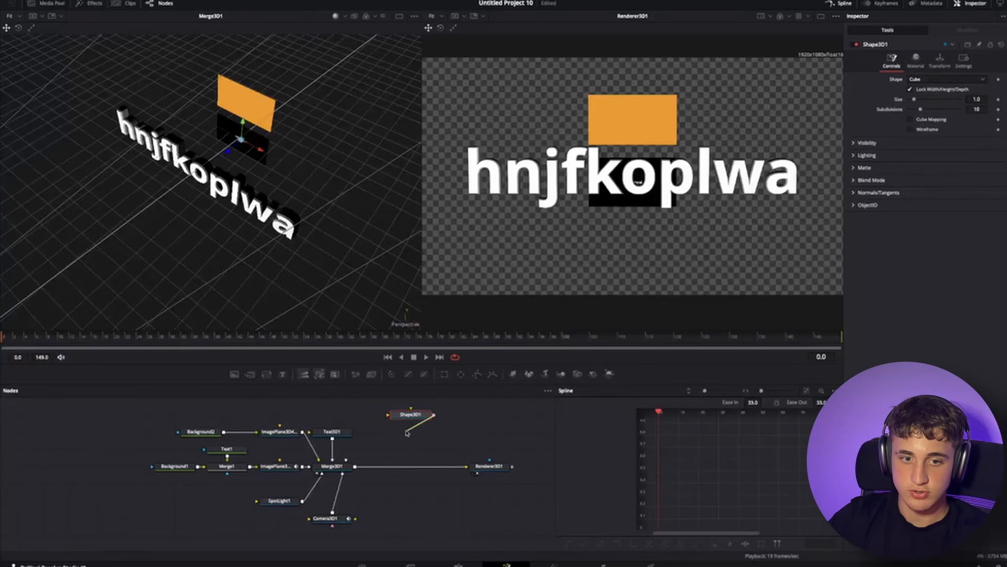
left_click_drag(407, 433, 340, 465)
- Move the cube in front of the text to about Y 0.4, Z 2.6 and set its Y rotation to 38.9
left_click_drag(314, 210, 87, 135)
left_click_drag(157, 158, 246, 136)
left_click(939, 60)
left_click_drag(977, 153, 997, 153)
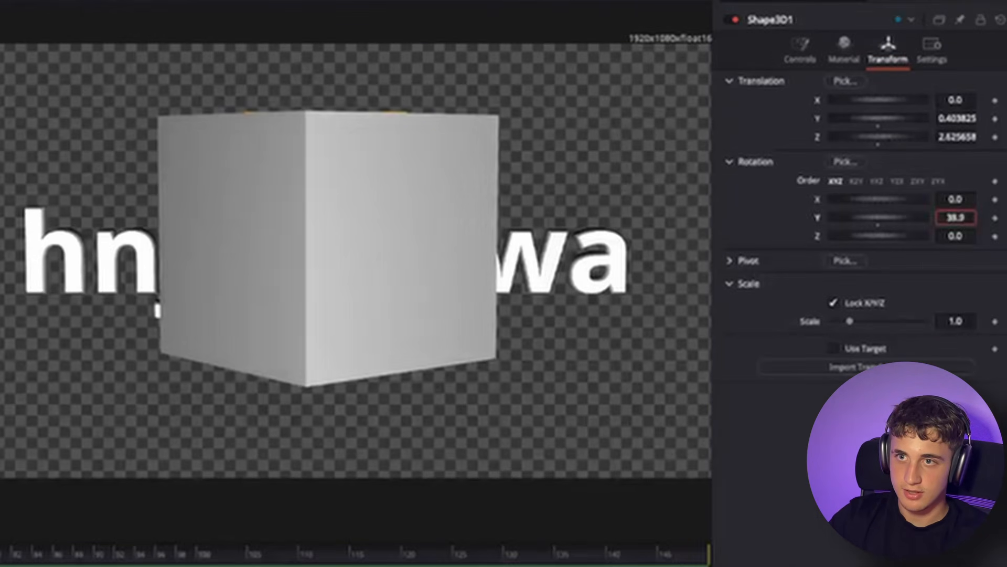
left_click(800, 50)
left_click(844, 50)
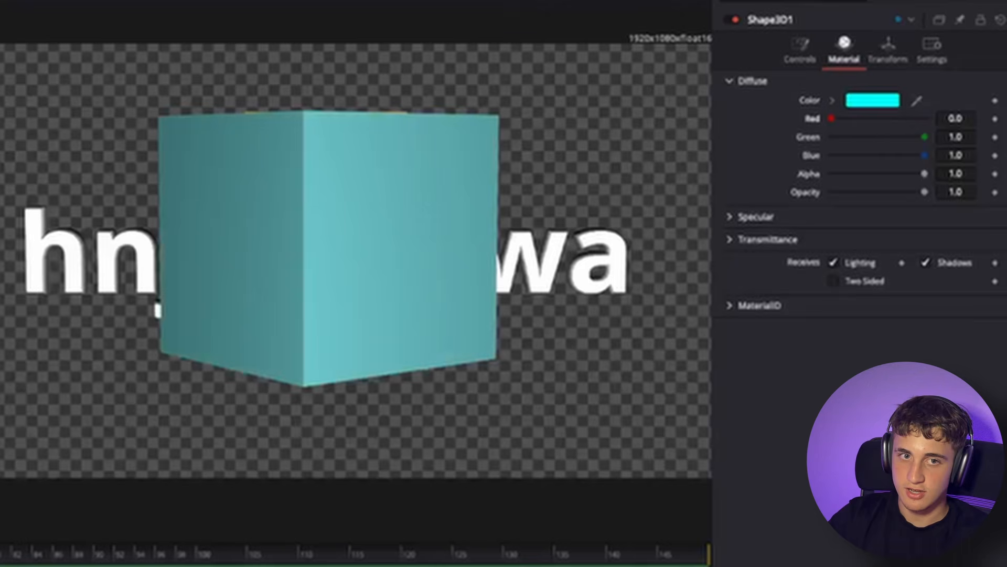
left_click(800, 50)
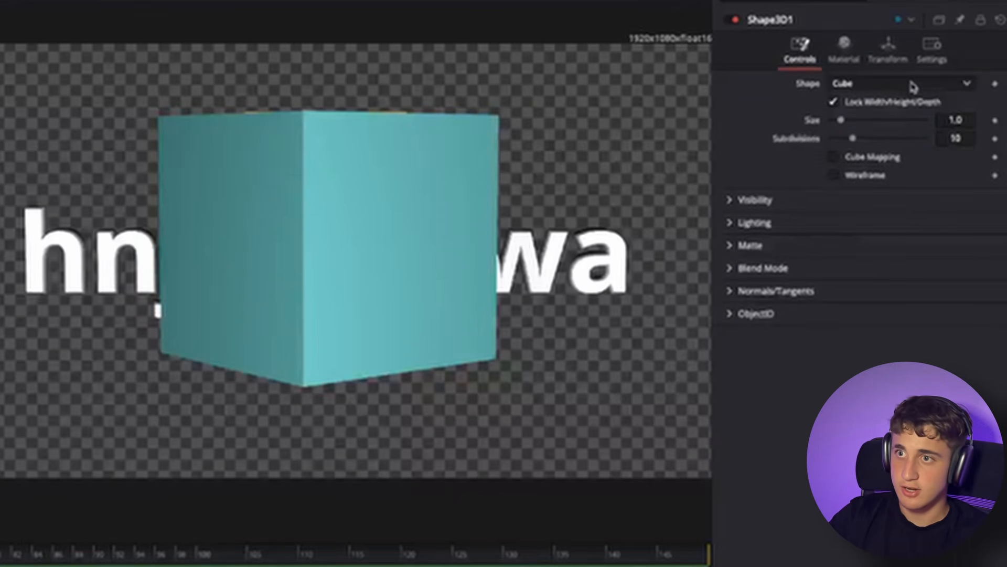
- Change the Shape 3D's shape to Sphere and then to Cylinder
left_click(913, 84)
left_click(897, 131)
left_click(869, 84)
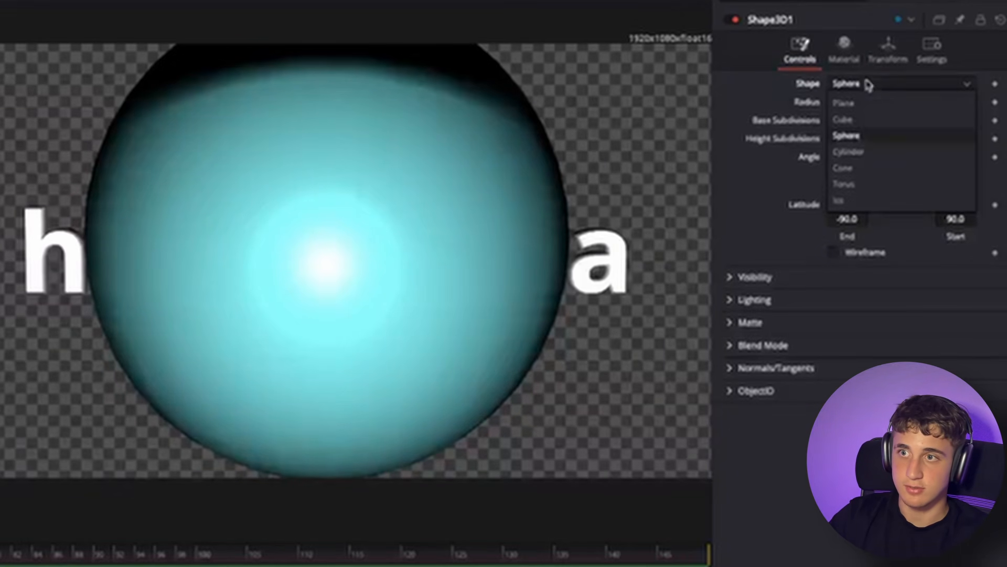
left_click(875, 151)
- Import the Pre-Workout-Booster_Apple-Raspbe.png image and connect it to the sphere as its material texture
left_click_drag(561, 138, 543, 224)
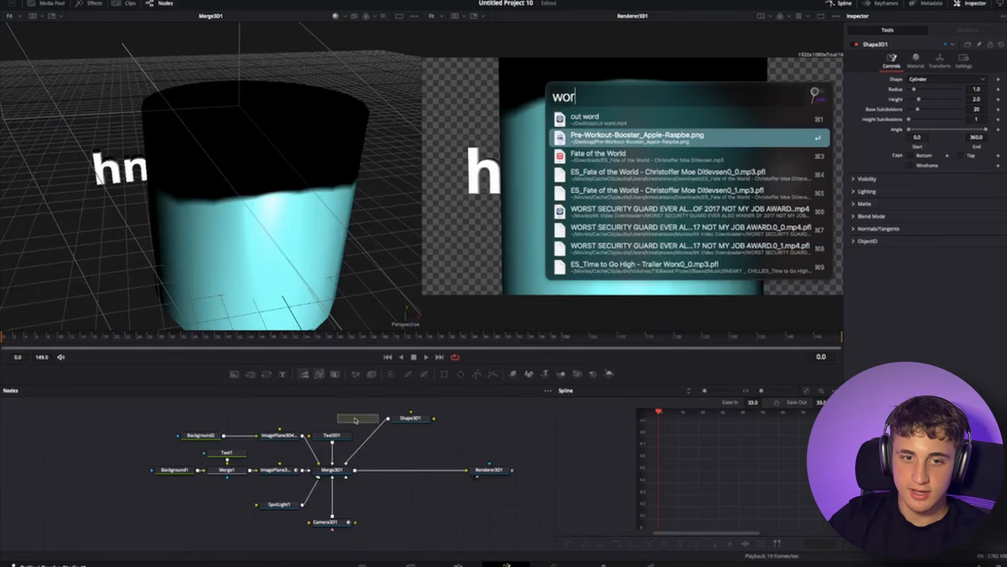
left_click_drag(356, 420, 357, 418)
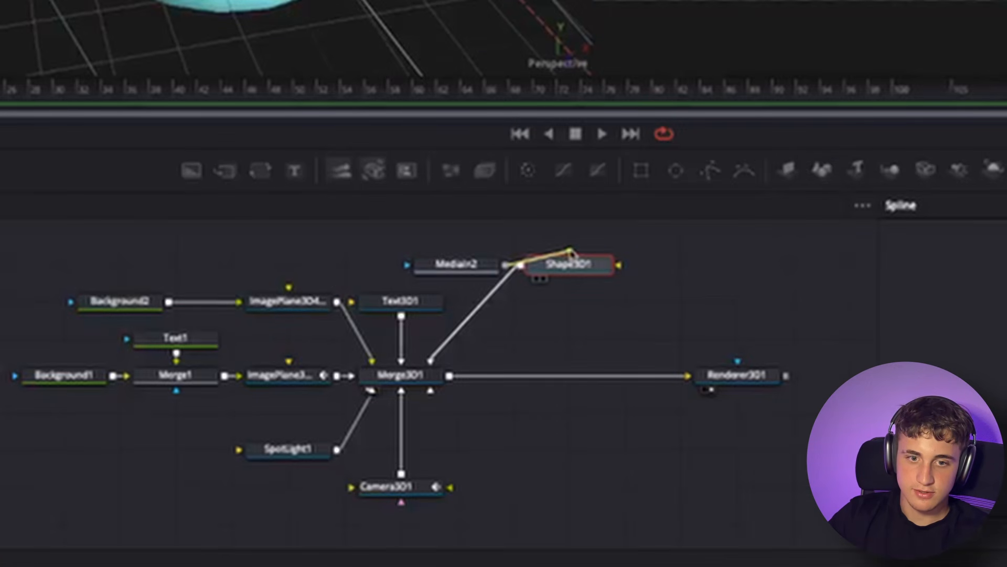
left_click_drag(572, 250, 564, 261)
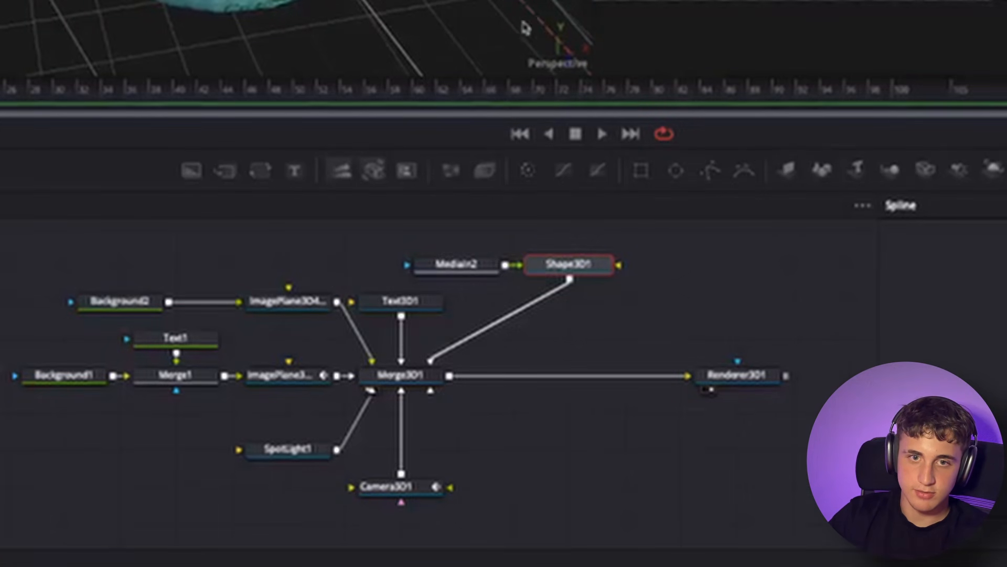
- Insert a Transform node between the image and the sphere and adjust its size
left_click_drag(524, 29, 315, 226)
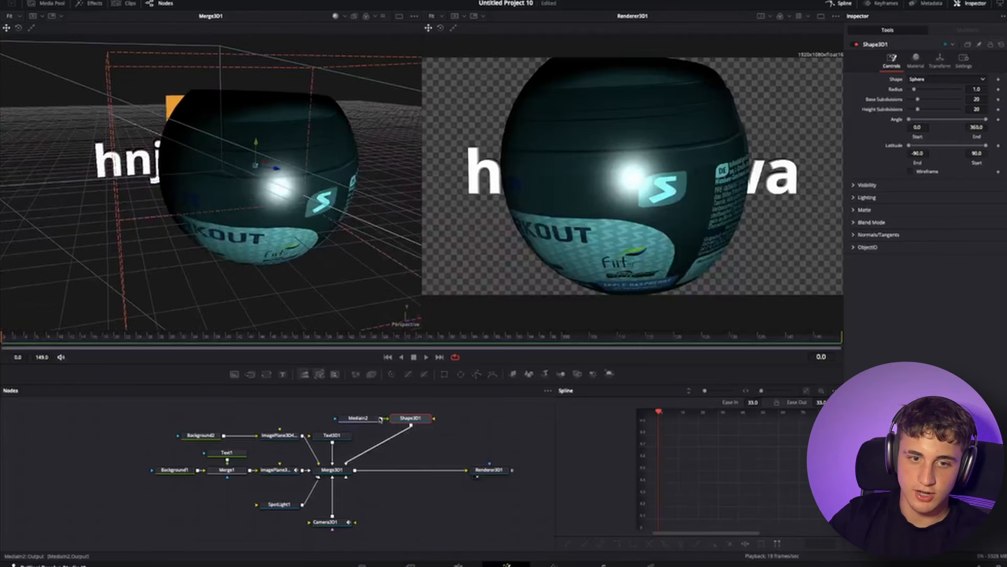
left_click_drag(374, 422, 322, 422)
left_click(372, 375)
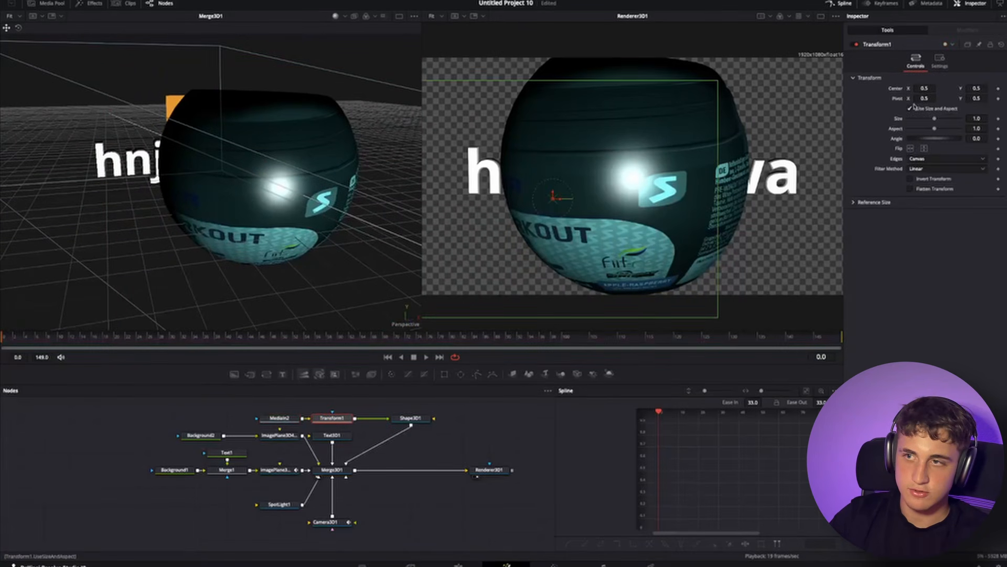
left_click_drag(935, 119, 923, 121)
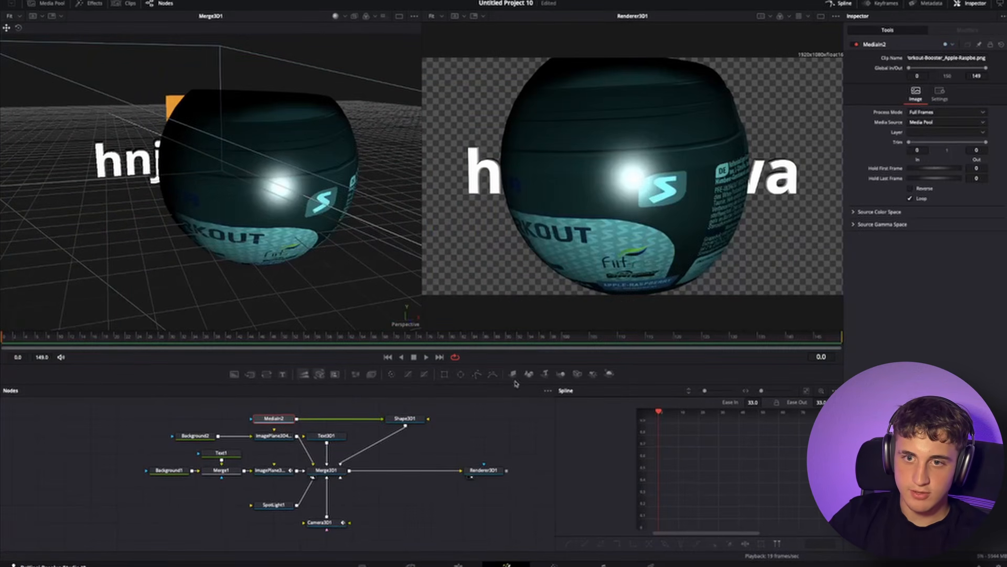
- Select the sphere and orbit the 3D view to inspect the textured sphere
left_click(405, 419)
left_click_drag(265, 171, 428, 234)
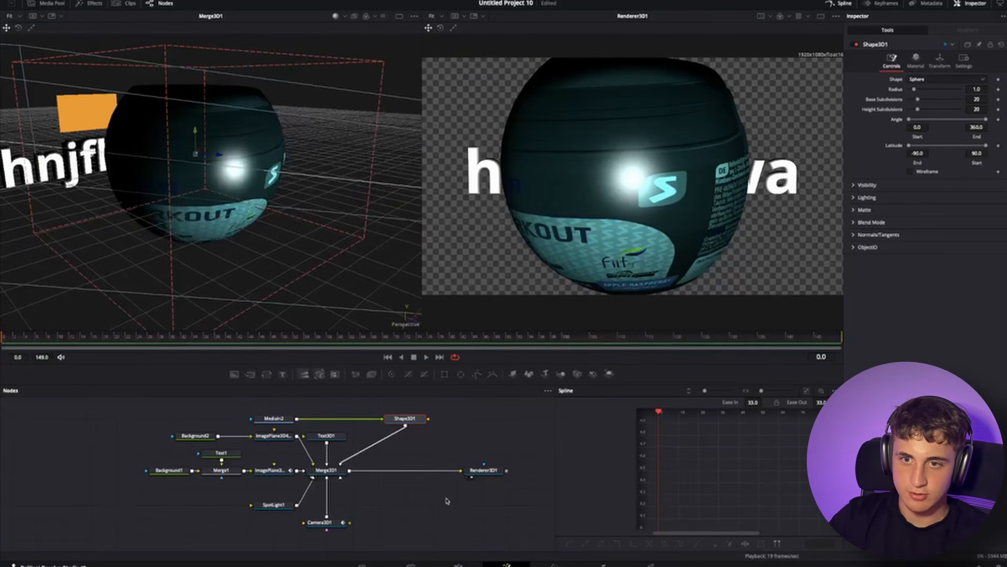